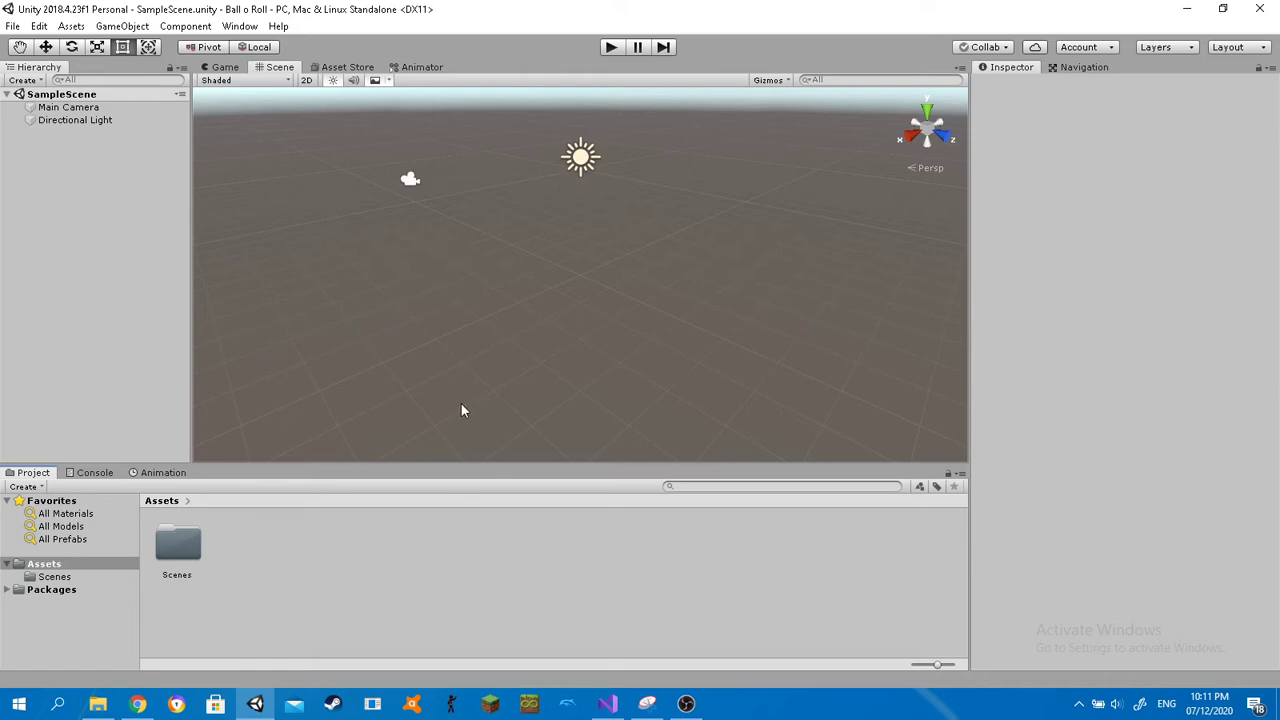
pyautogui.moveTo(587, 370)
pyautogui.mouseDown(button='middle')
pyautogui.moveTo(527, 317)
pyautogui.moveTo(591, 369)
pyautogui.moveTo(579, 380)
pyautogui.mouseUp(button='middle')
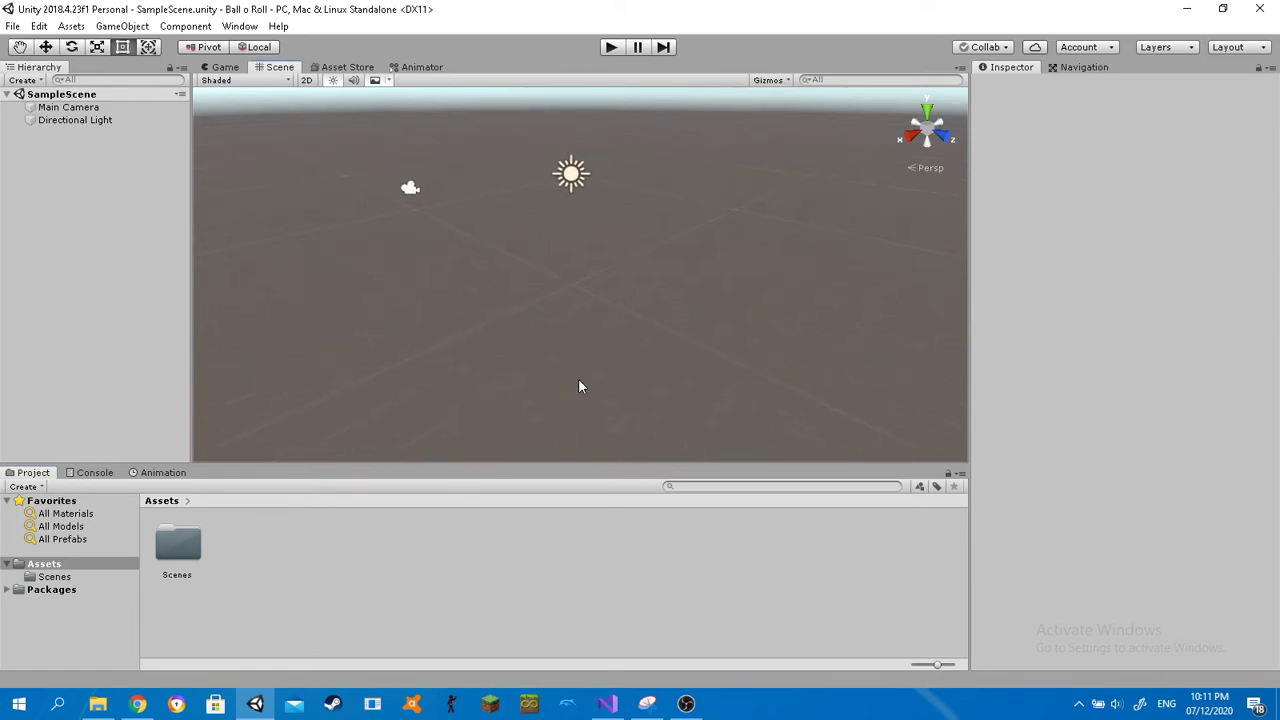
pyautogui.rightClick(252, 540)
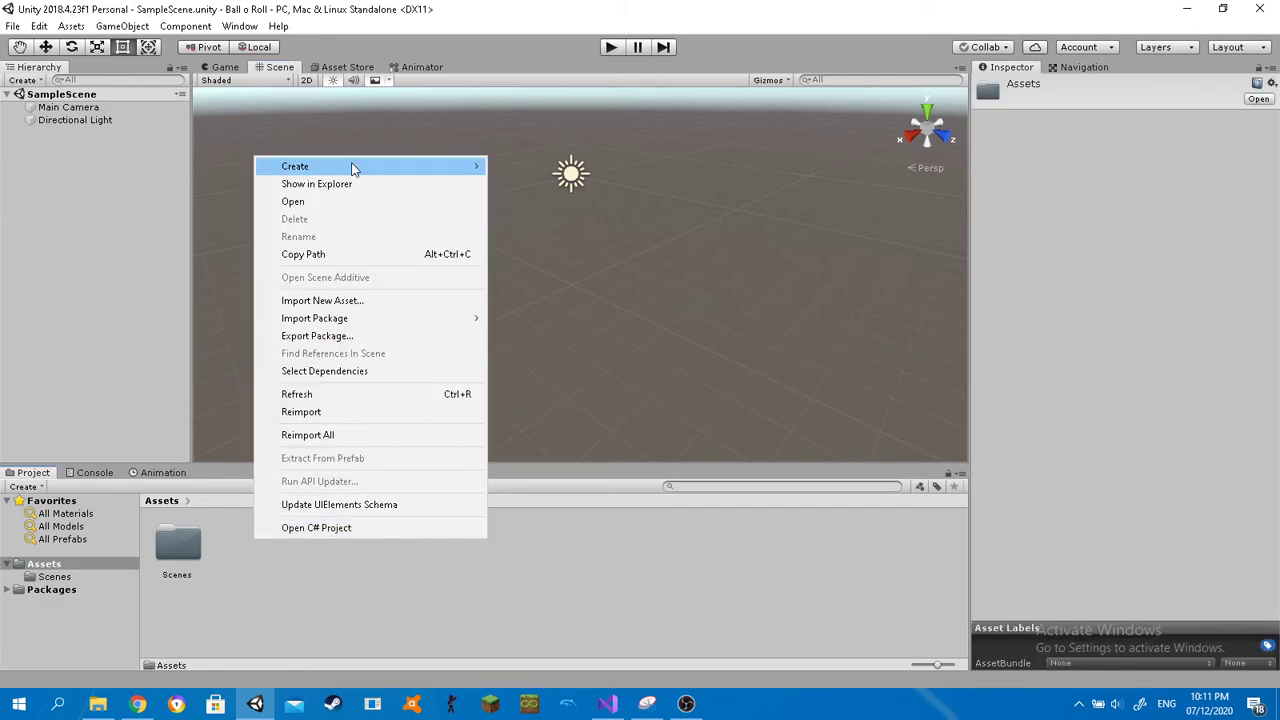
pyautogui.click(242, 597)
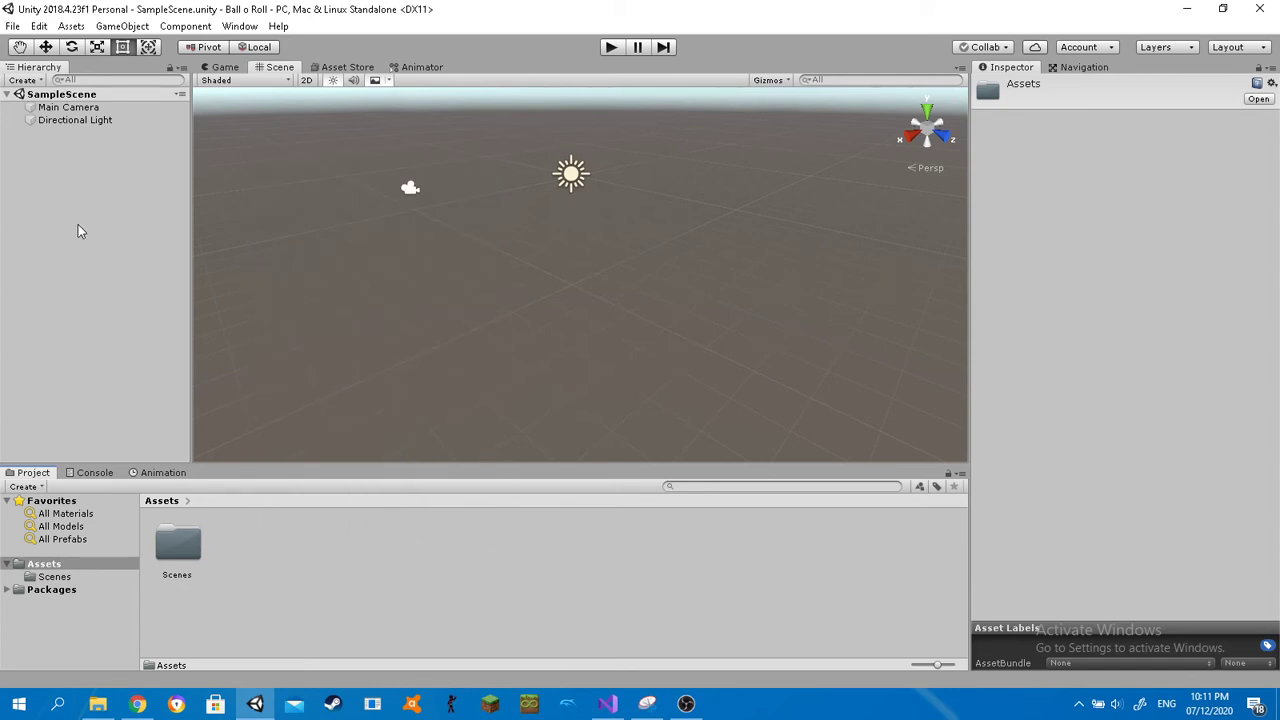
pyautogui.rightClick(246, 543)
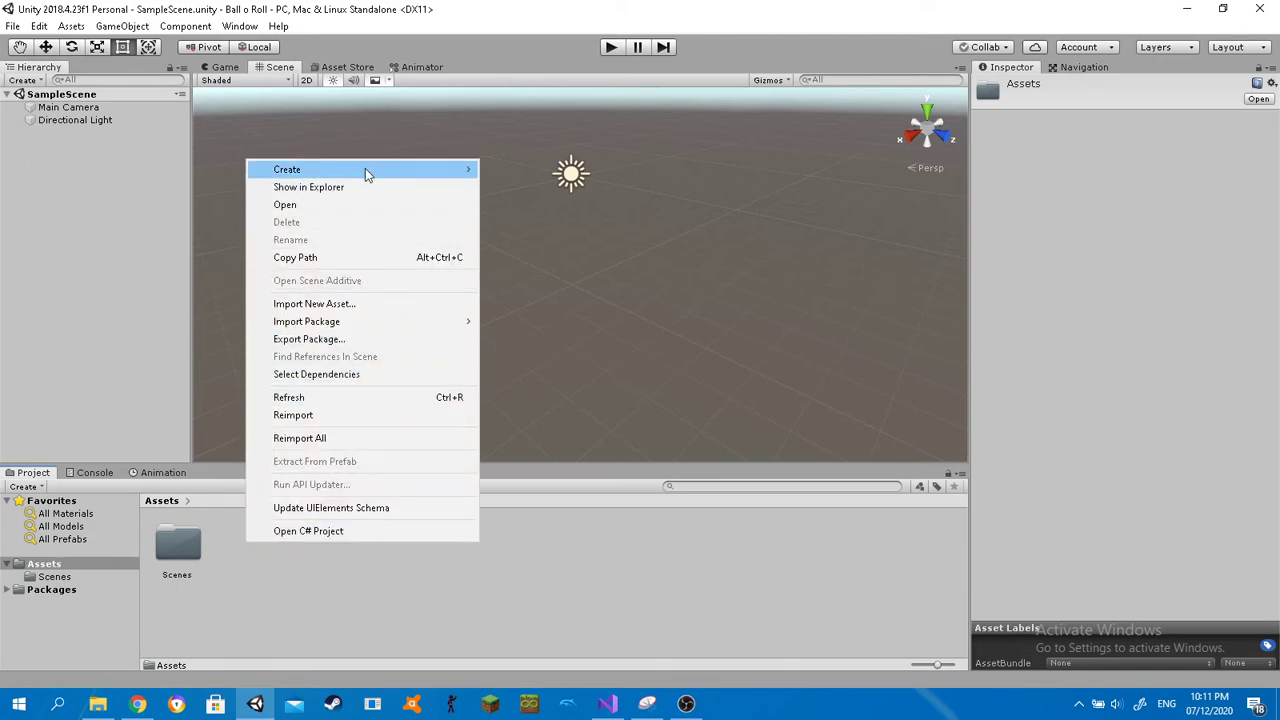
# Add a 3D plane object to the scene as the ground.
pyautogui.moveTo(365, 170)
pyautogui.rightClick(44, 217)
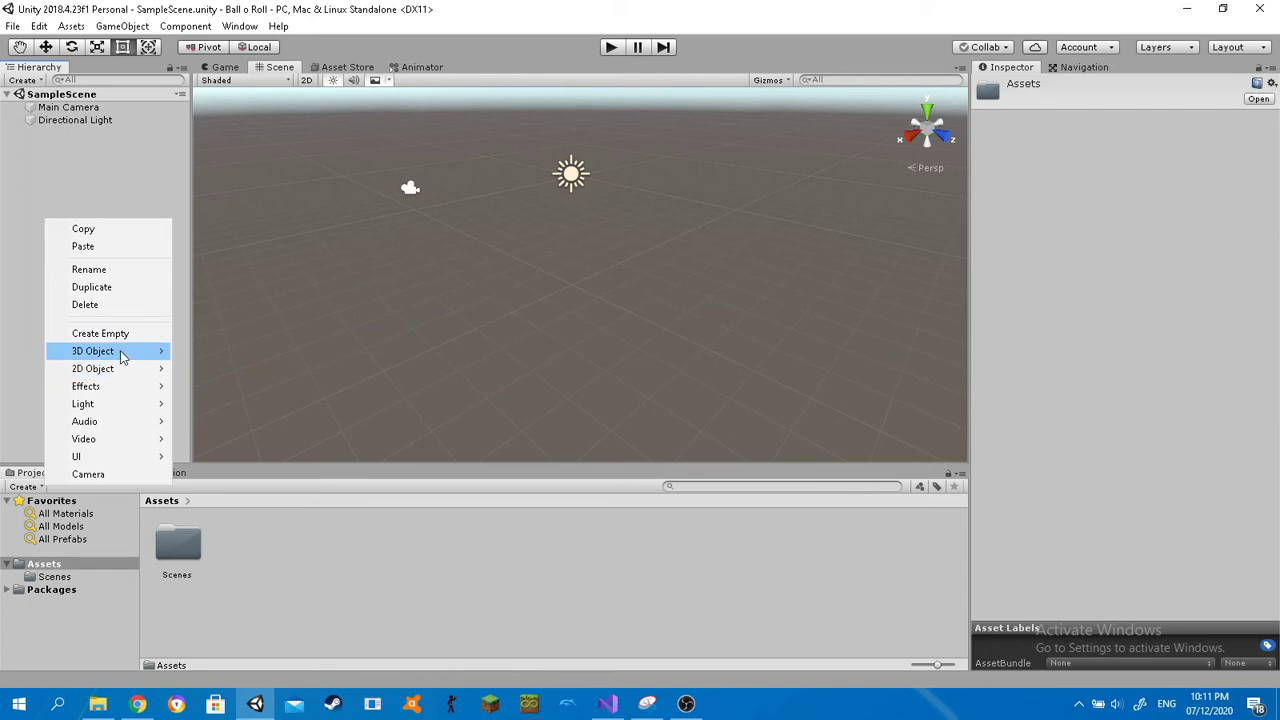
pyautogui.moveTo(122, 358)
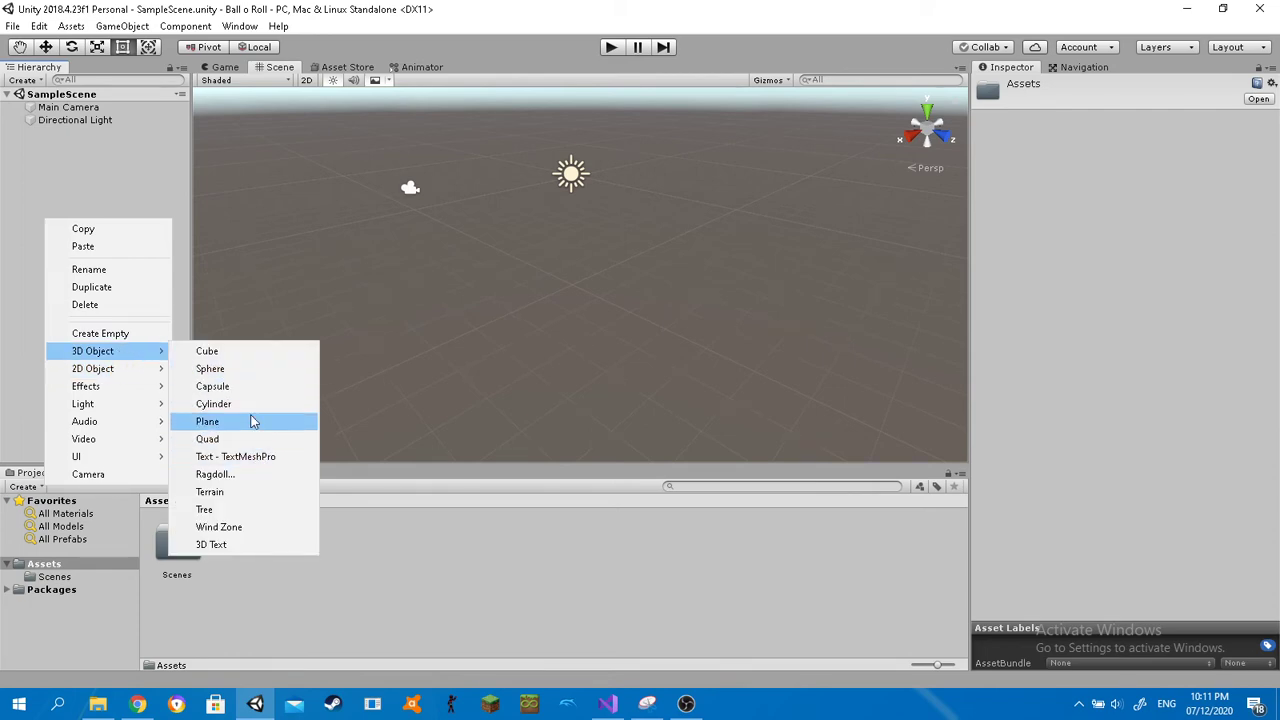
pyautogui.click(210, 421)
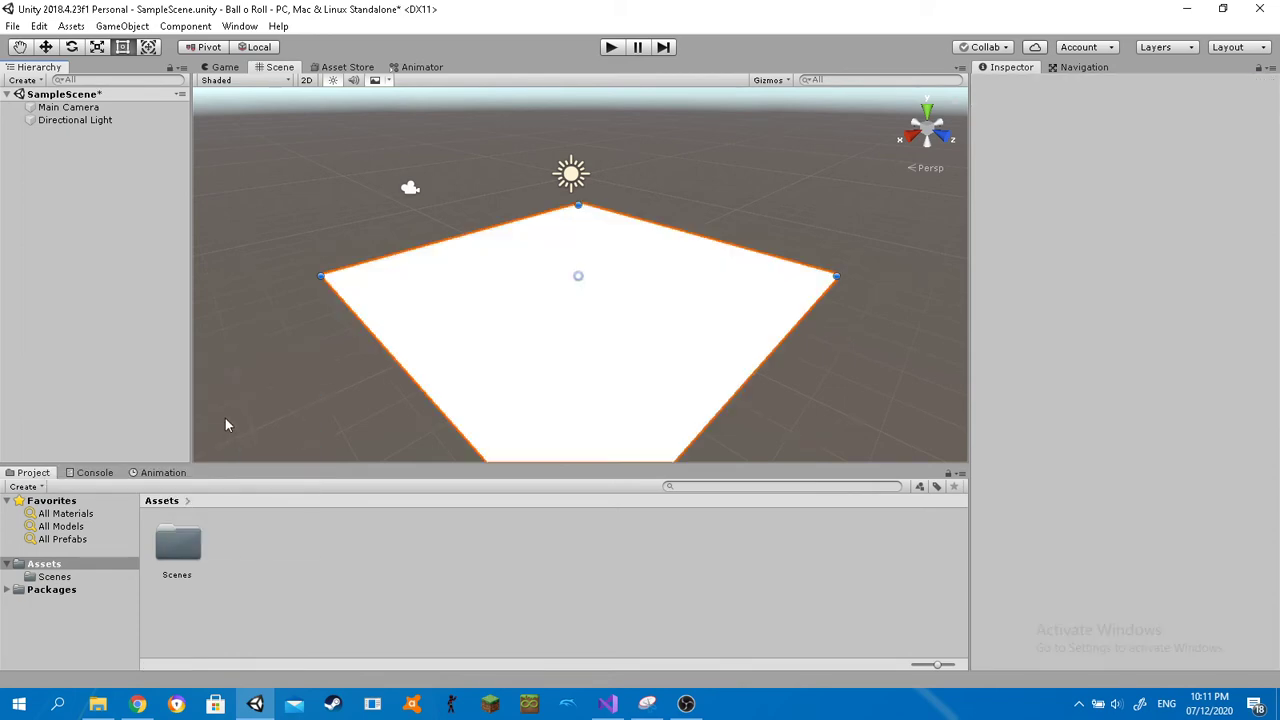
pyautogui.moveTo(251, 362); pyautogui.dragTo(261, 314, button='middle')
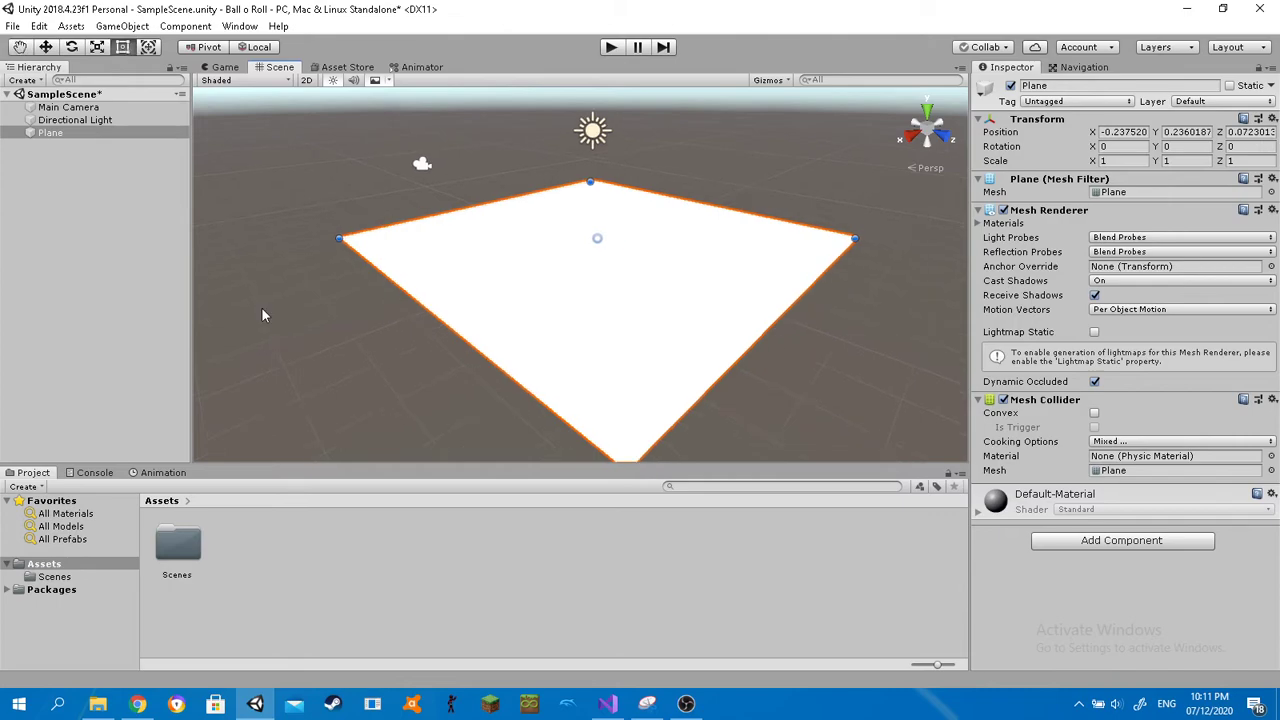
pyautogui.moveTo(857, 333); pyautogui.dragTo(801, 323, button='middle')
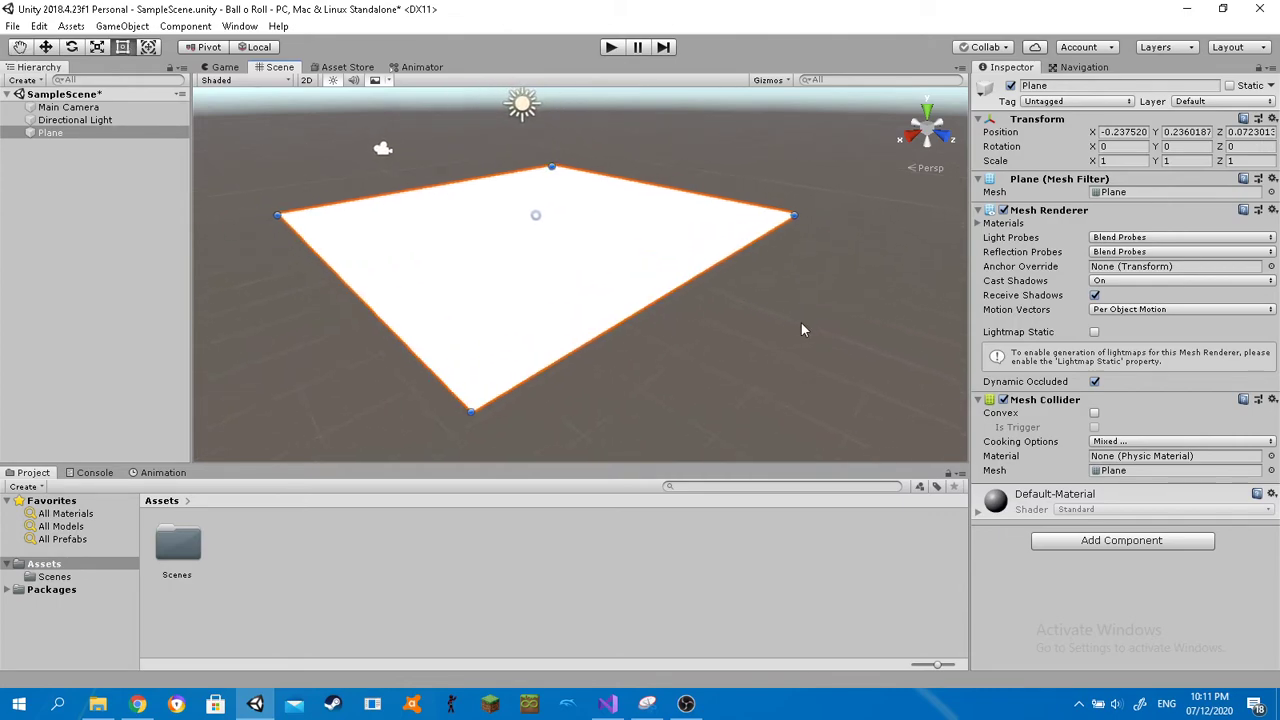
pyautogui.click(761, 327)
pyautogui.moveTo(751, 323)
pyautogui.keyDown('alt'); pyautogui.mouseDown()
pyautogui.moveTo(726, 334)
pyautogui.moveTo(736, 329)
pyautogui.mouseUp(); pyautogui.keyUp('alt')
pyautogui.moveTo(736, 329); pyautogui.dragTo(739, 322, button='right')
pyautogui.moveTo(611, 333)
pyautogui.mouseDown(button='middle')
pyautogui.moveTo(629, 339)
pyautogui.moveTo(607, 334)
pyautogui.mouseUp(button='middle')
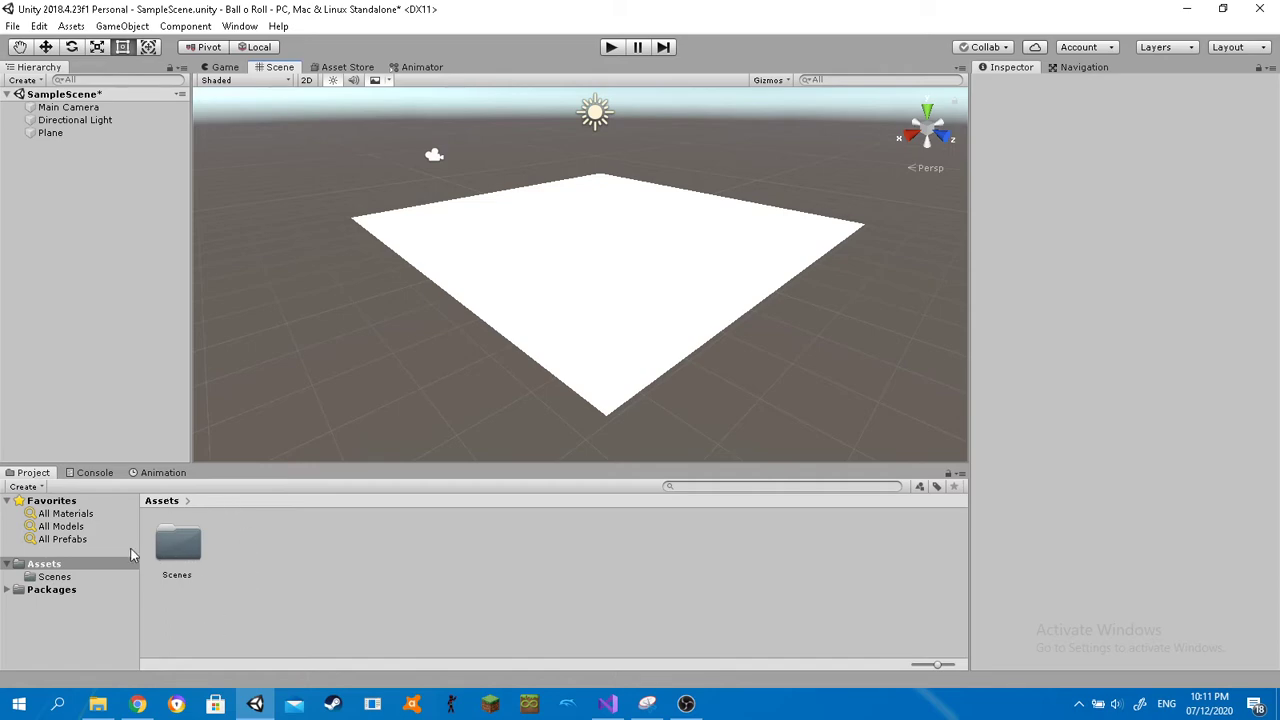
# Create a new material in the Assets folder and name it Floor.
pyautogui.rightClick(237, 543)
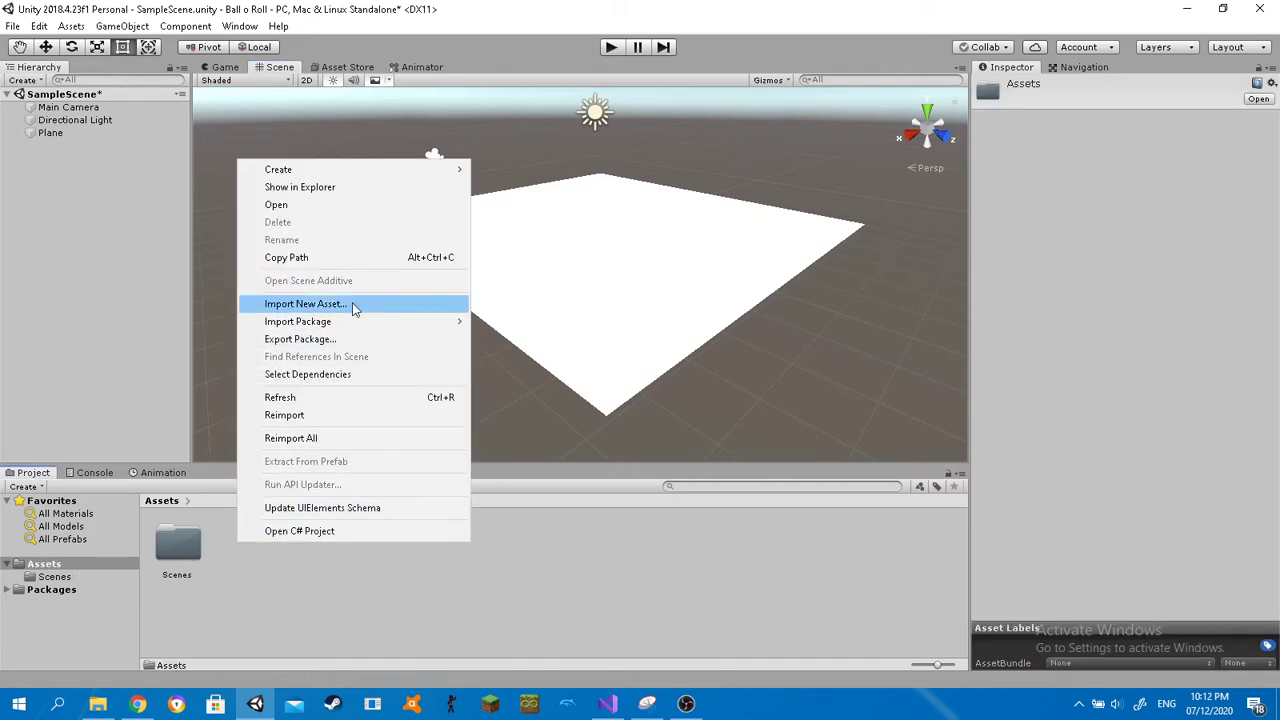
pyautogui.moveTo(448, 175)
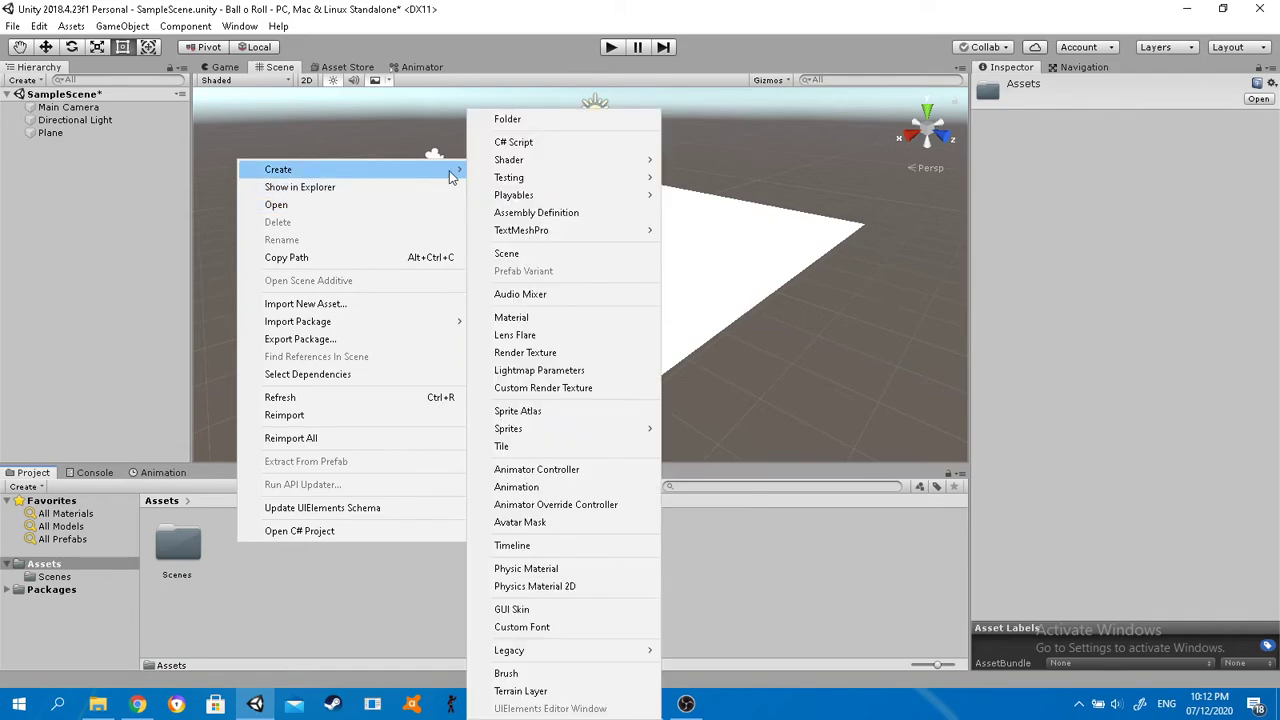
pyautogui.click(548, 318)
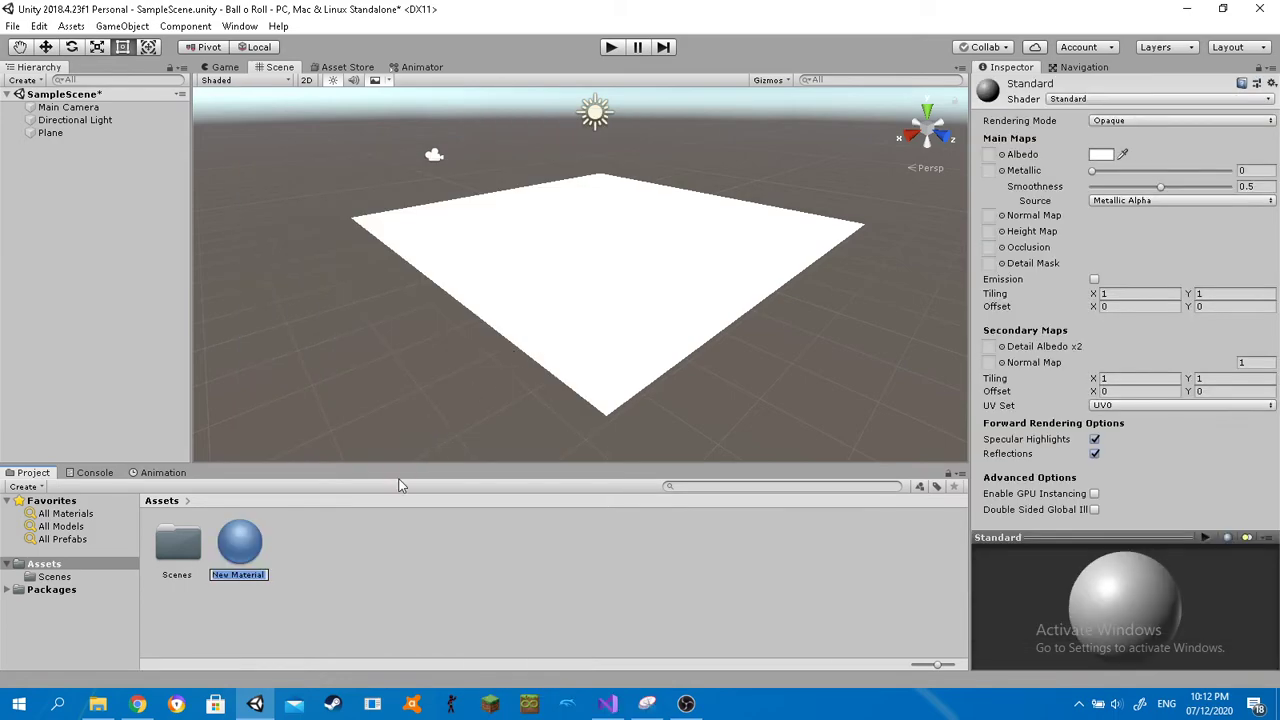
pyautogui.press('BackSpace')
pyautogui.write('Floor')
pyautogui.press('Return')
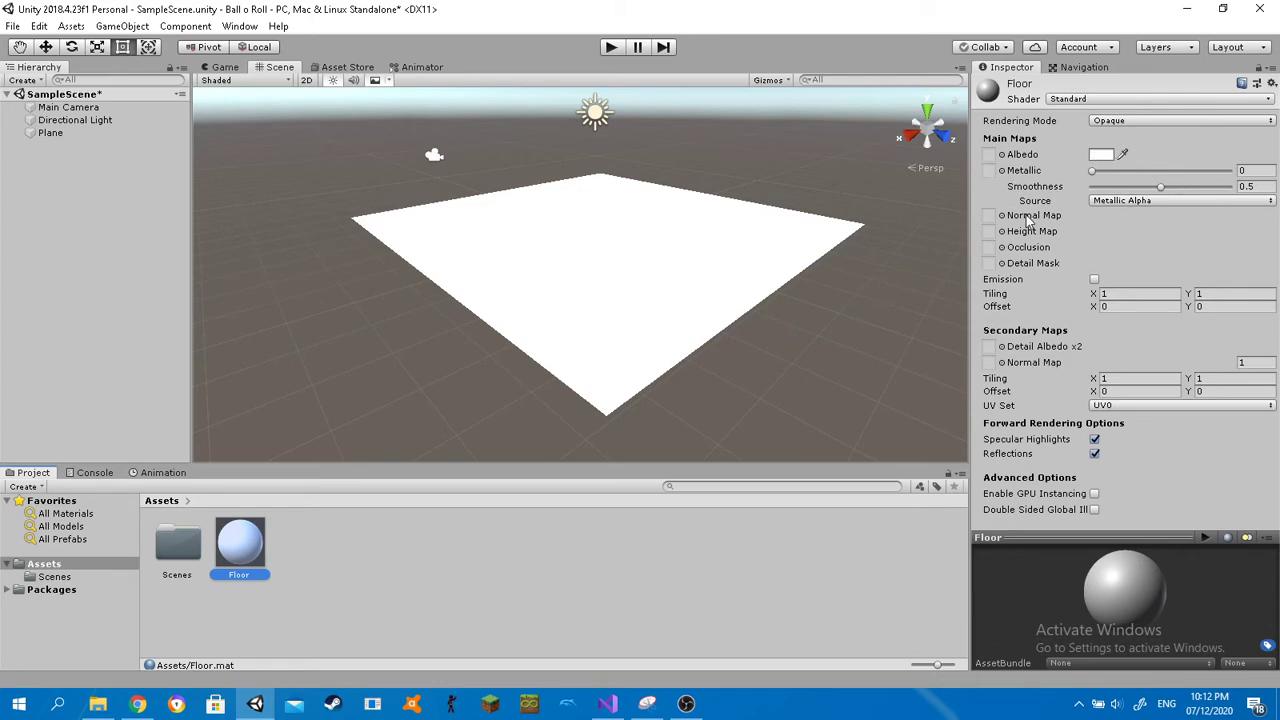
# Set the Floor material's albedo colour to dark grey and apply the material to the plane.
pyautogui.click(1101, 154)
pyautogui.click(808, 248)
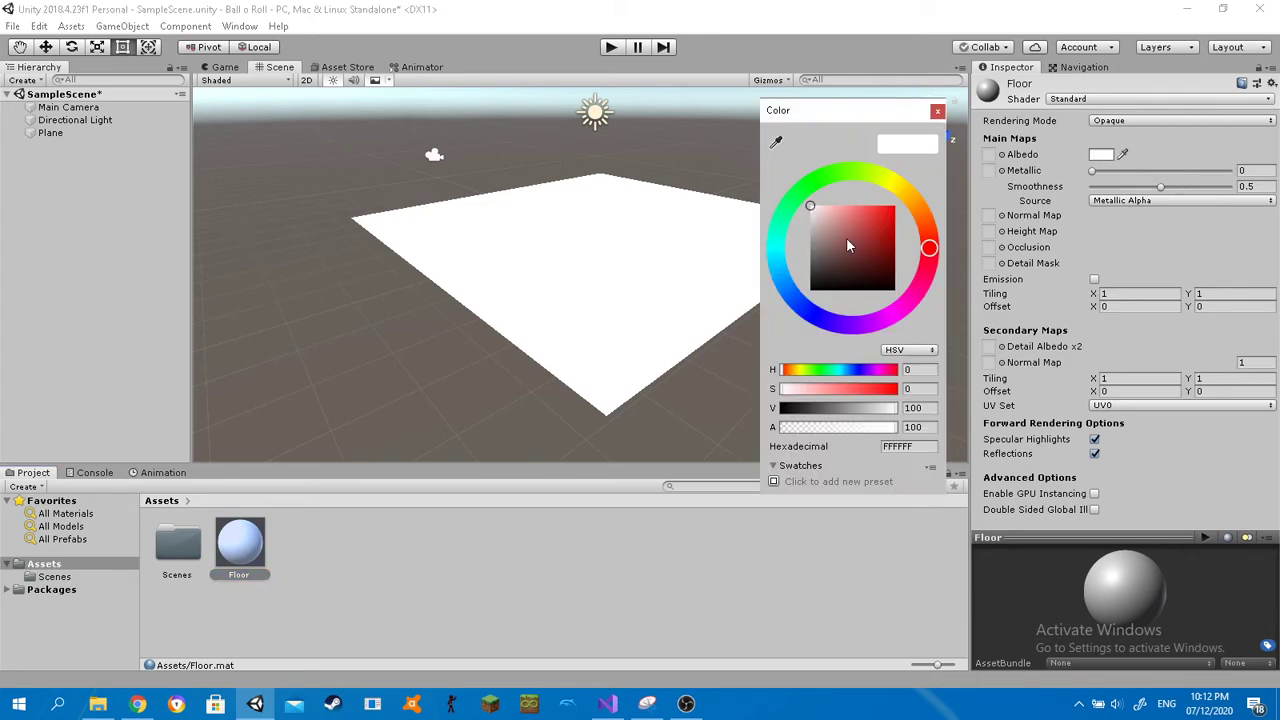
pyautogui.moveTo(805, 260)
pyautogui.mouseDown()
pyautogui.moveTo(821, 245)
pyautogui.moveTo(844, 251)
pyautogui.moveTo(805, 265)
pyautogui.mouseUp()
pyautogui.click(346, 528)
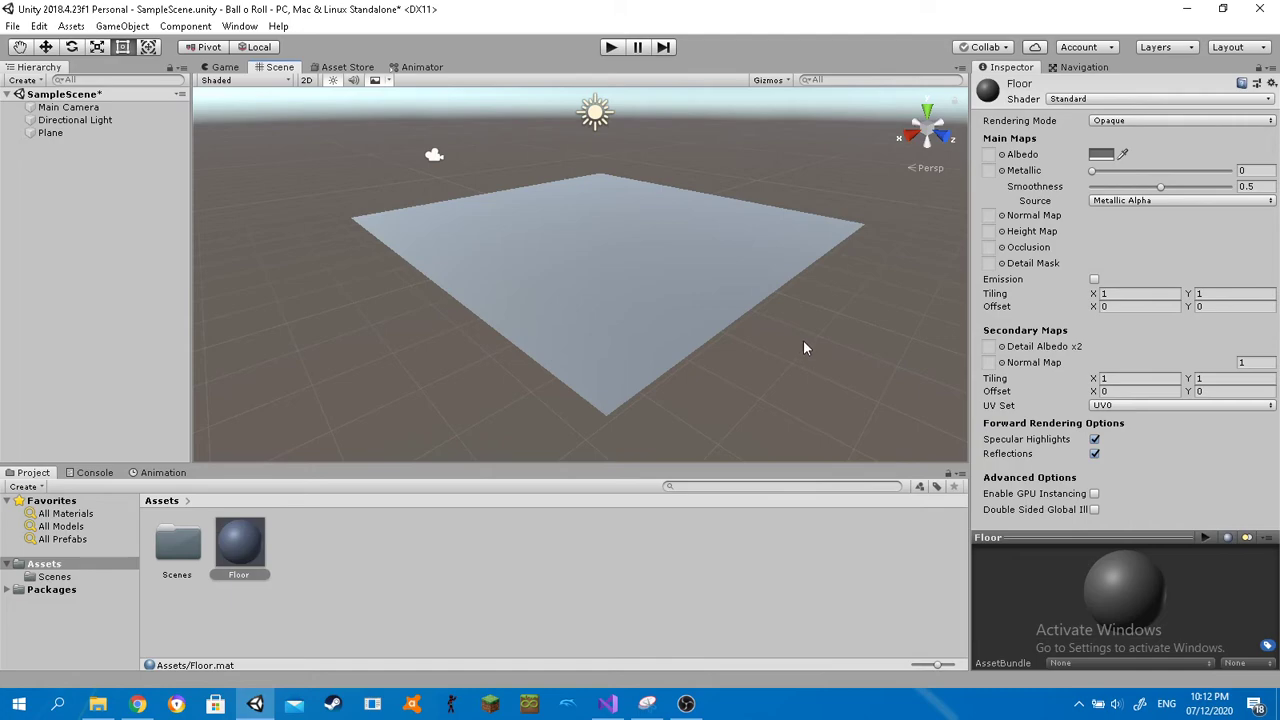
# Scale the plane up uniformly to about 1.29 on all axes.
pyautogui.click(727, 286)
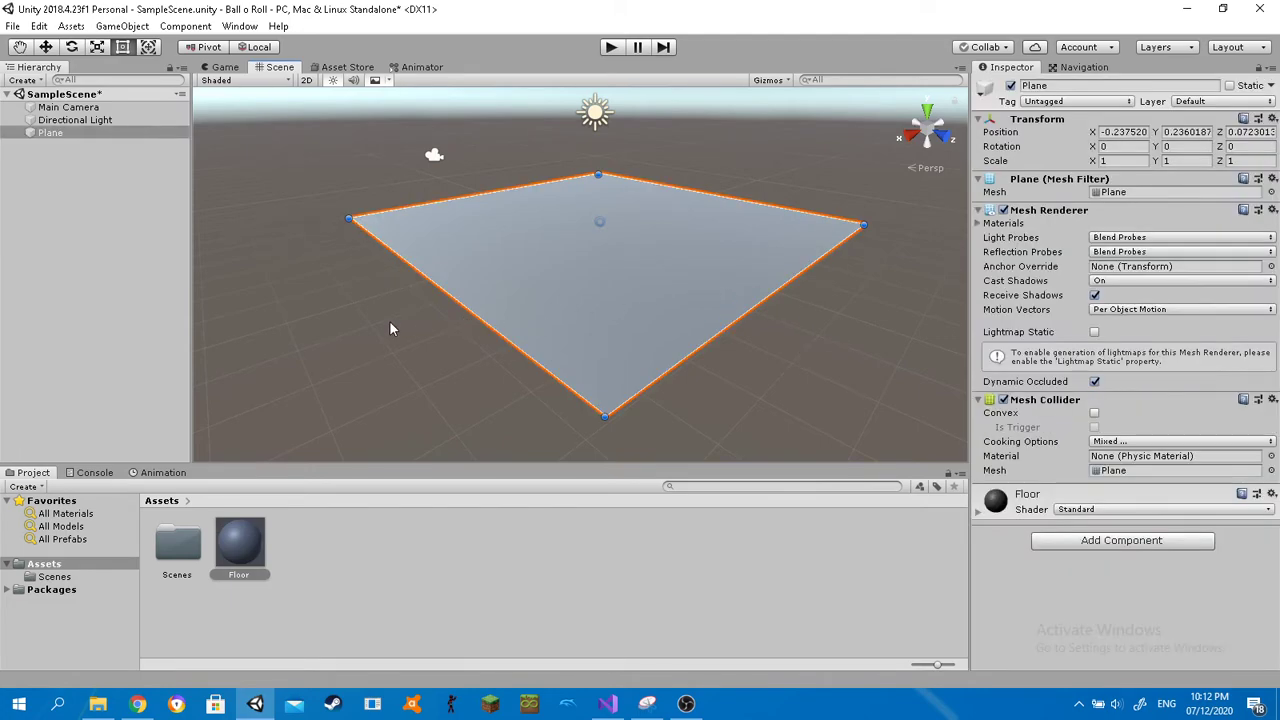
pyautogui.click(97, 47)
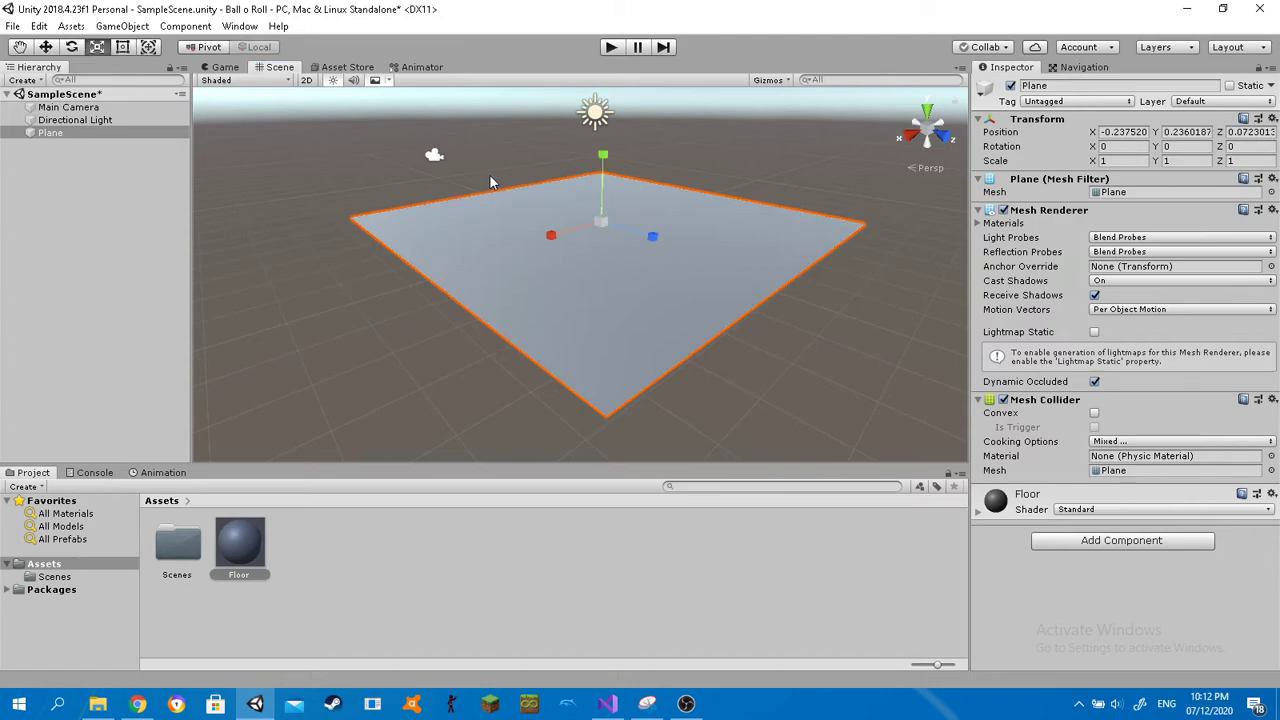
pyautogui.moveTo(597, 226)
pyautogui.mouseDown()
pyautogui.moveTo(617, 245)
pyautogui.moveTo(597, 218)
pyautogui.mouseUp()
# Try stretching the plane along its Z and X axes, and undo both changes.
pyautogui.moveTo(666, 239); pyautogui.dragTo(740, 266)
pyautogui.moveTo(557, 230); pyautogui.dragTo(522, 248)
pyautogui.hotkey('ctrl', 'z')
pyautogui.hotkey('ctrl', 'z')
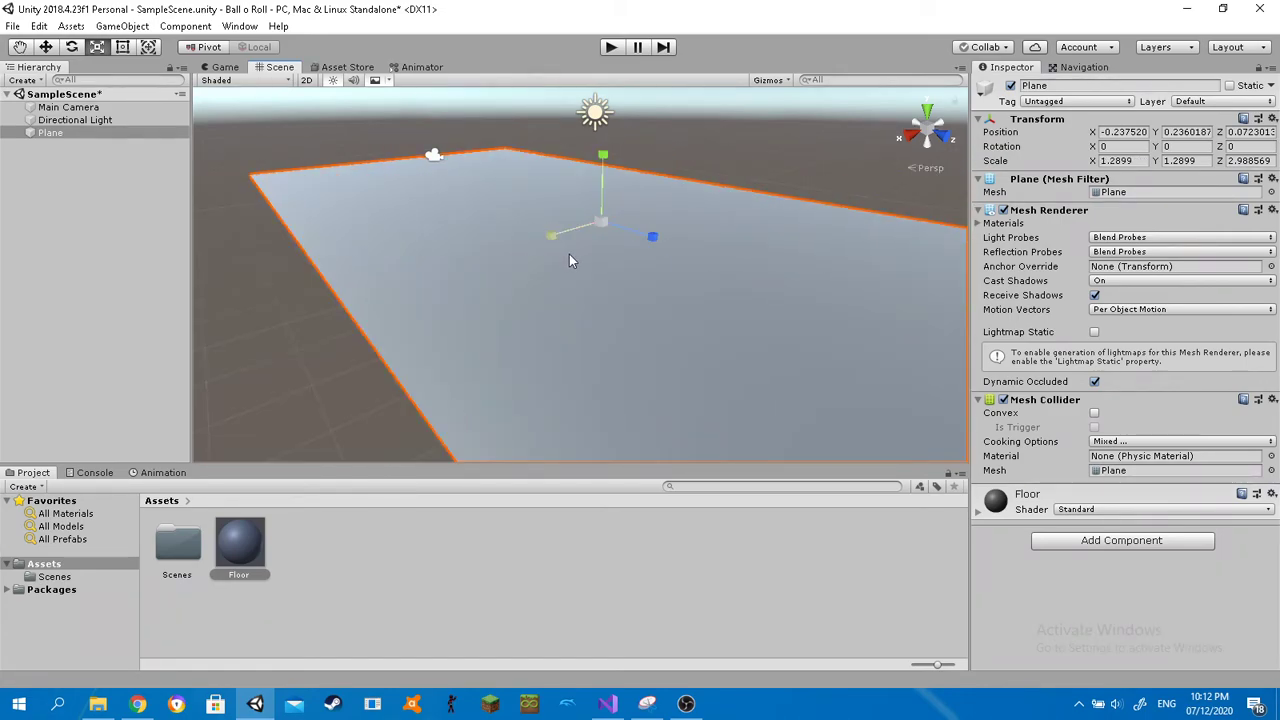
# Add a 3D sphere object to the scene.
pyautogui.scroll(-4, 618, 237)
pyautogui.moveTo(634, 363); pyautogui.dragTo(572, 340, button='middle')
pyautogui.moveTo(800, 328); pyautogui.dragTo(759, 327, button='right')
pyautogui.click(759, 327)
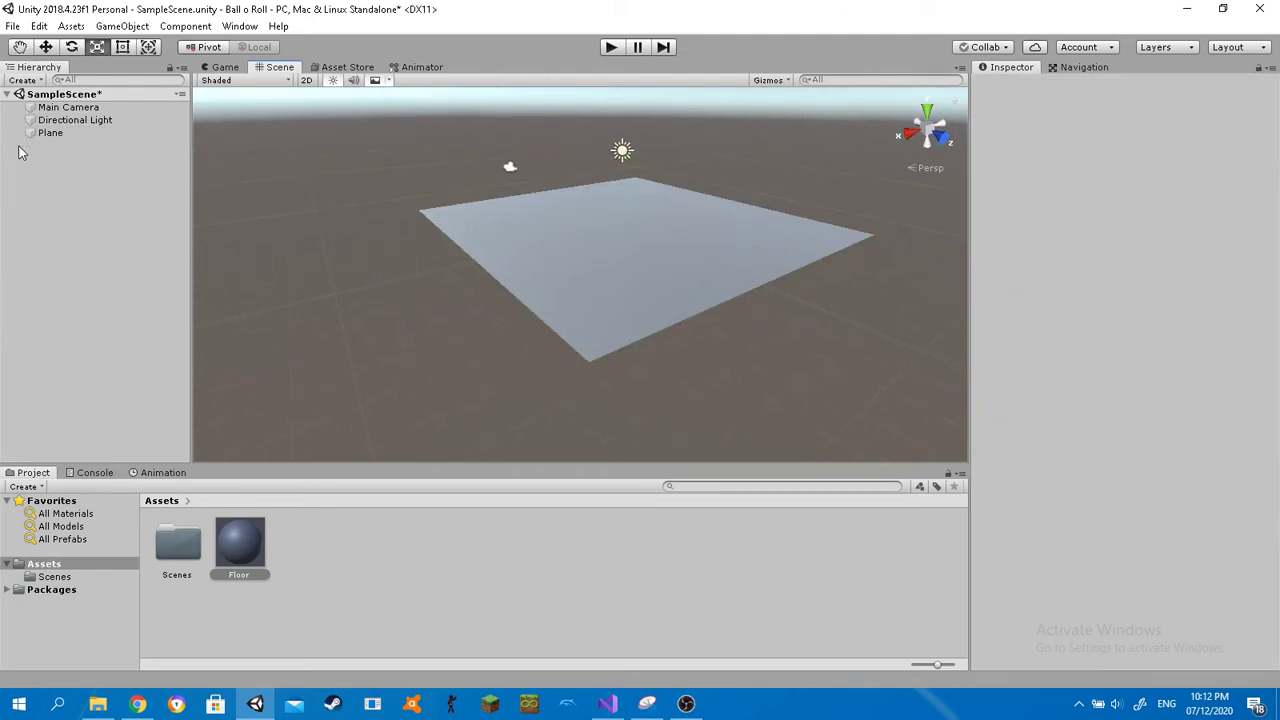
pyautogui.rightClick(78, 225)
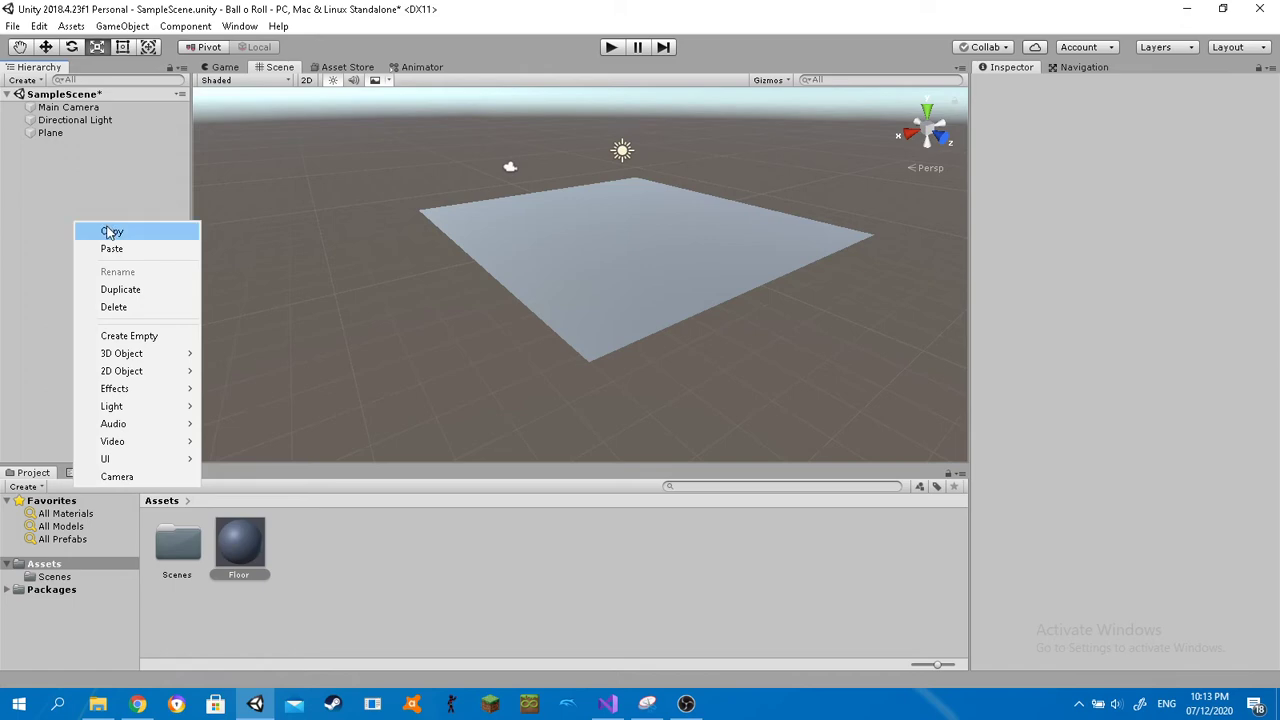
pyautogui.moveTo(137, 365)
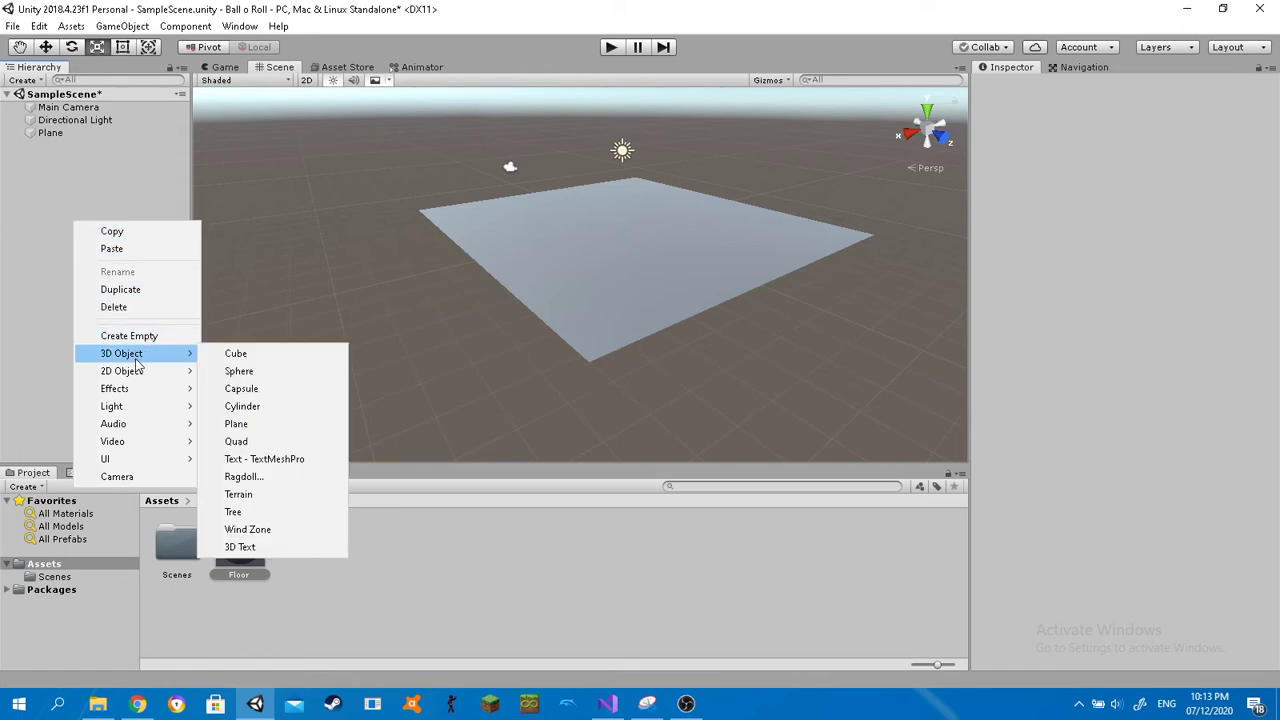
pyautogui.click(31, 223)
pyautogui.rightClick(70, 200)
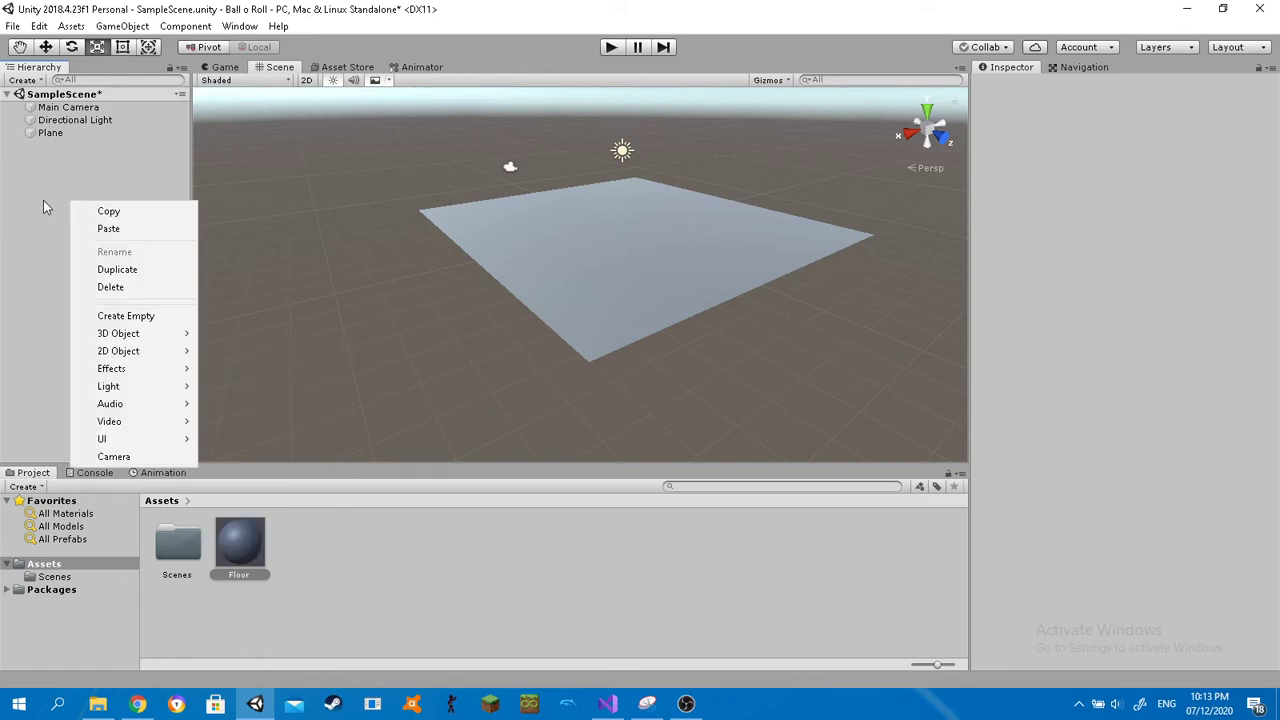
pyautogui.moveTo(113, 338)
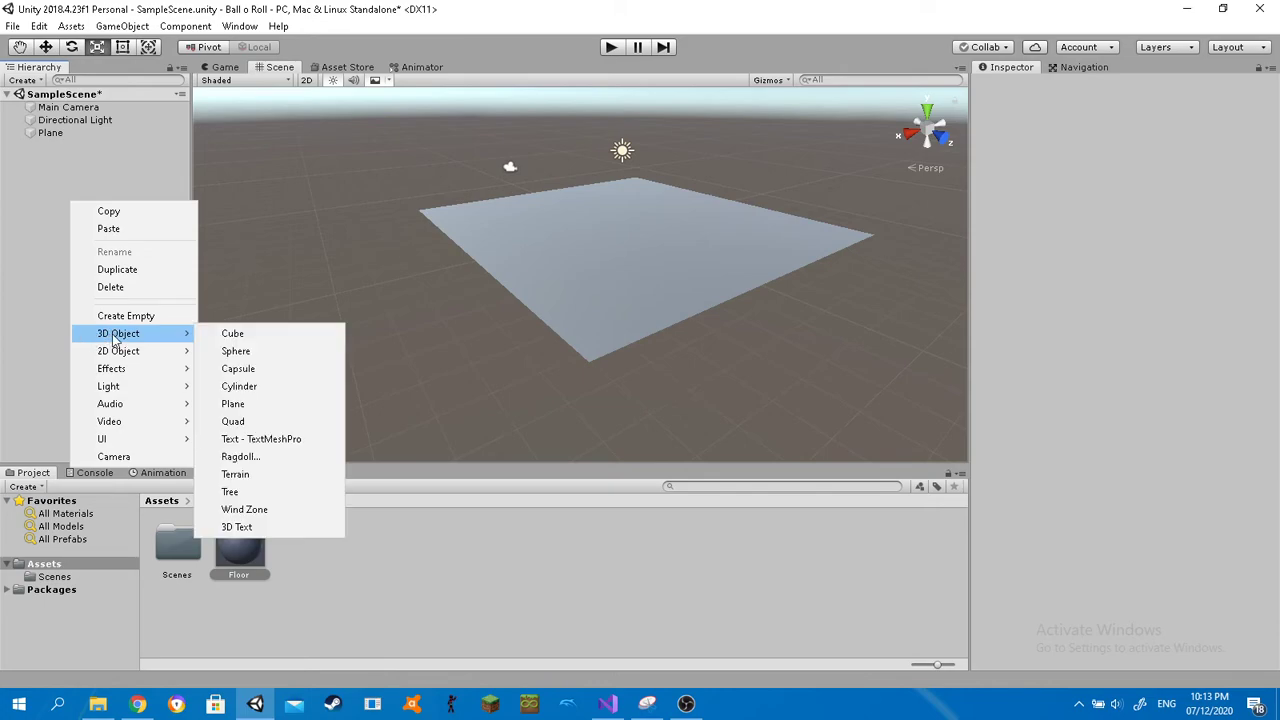
pyautogui.click(256, 355)
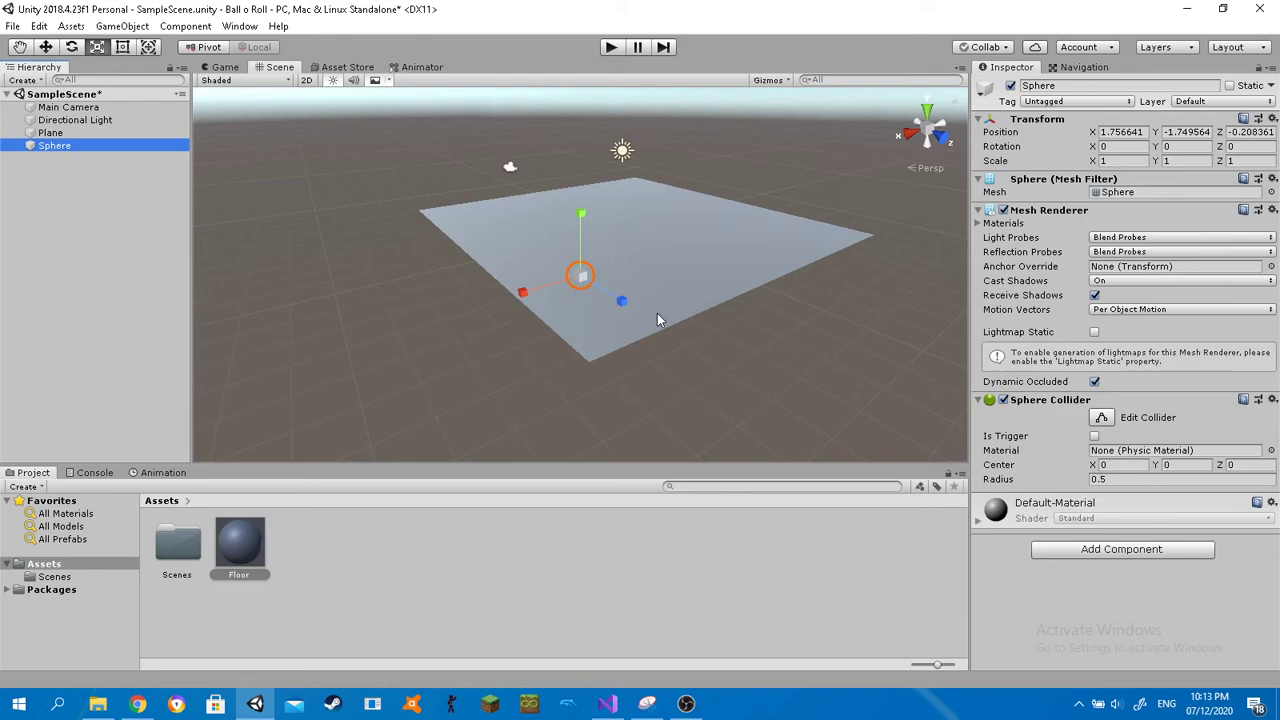
# Set the plane's position to 0 on the X, Y and Z axes.
pyautogui.moveTo(657, 313); pyautogui.dragTo(535, 257, button='middle')
pyautogui.moveTo(726, 290); pyautogui.dragTo(652, 286)
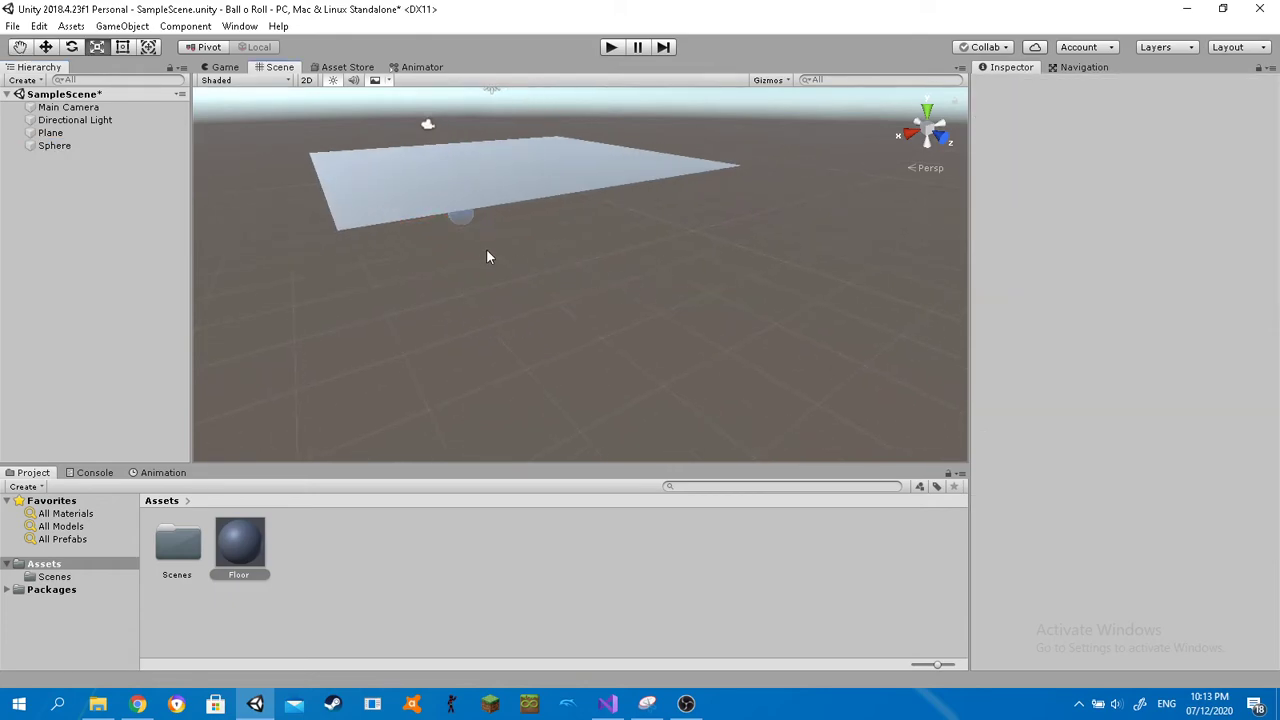
pyautogui.moveTo(554, 263); pyautogui.dragTo(594, 360, button='middle')
pyautogui.click(600, 294)
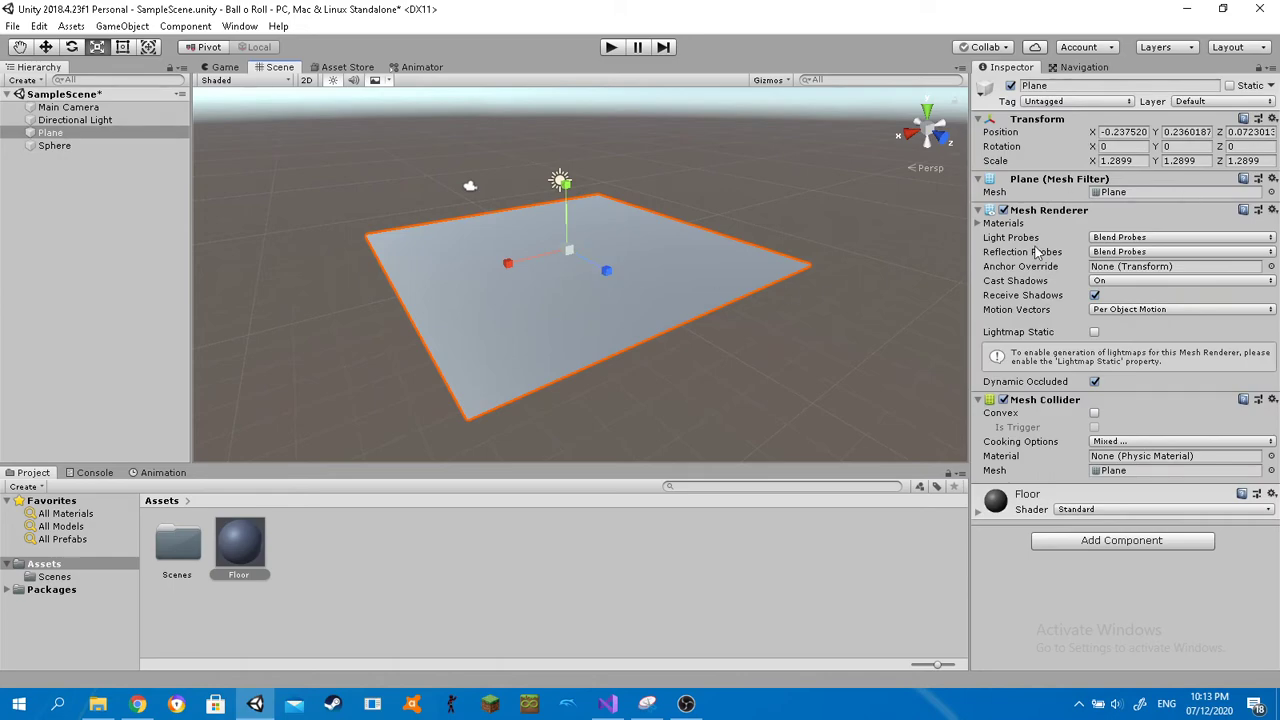
pyautogui.click(1133, 134)
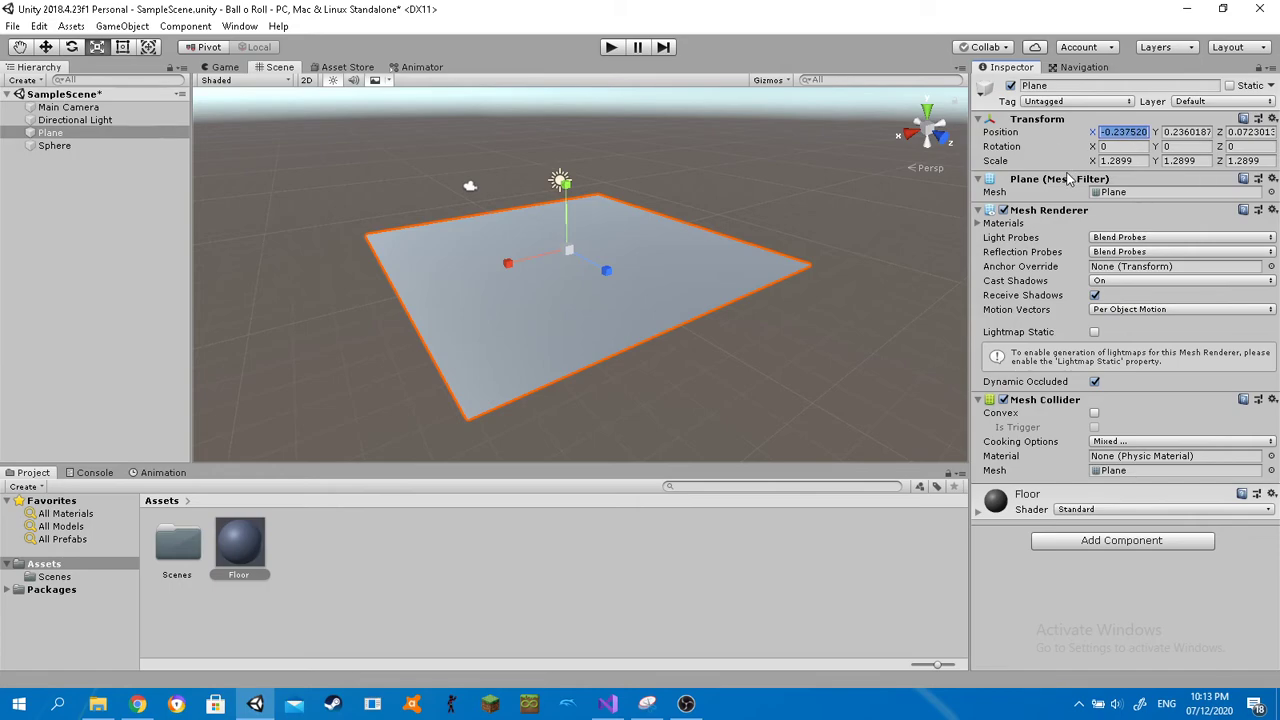
pyautogui.press('BackSpace')
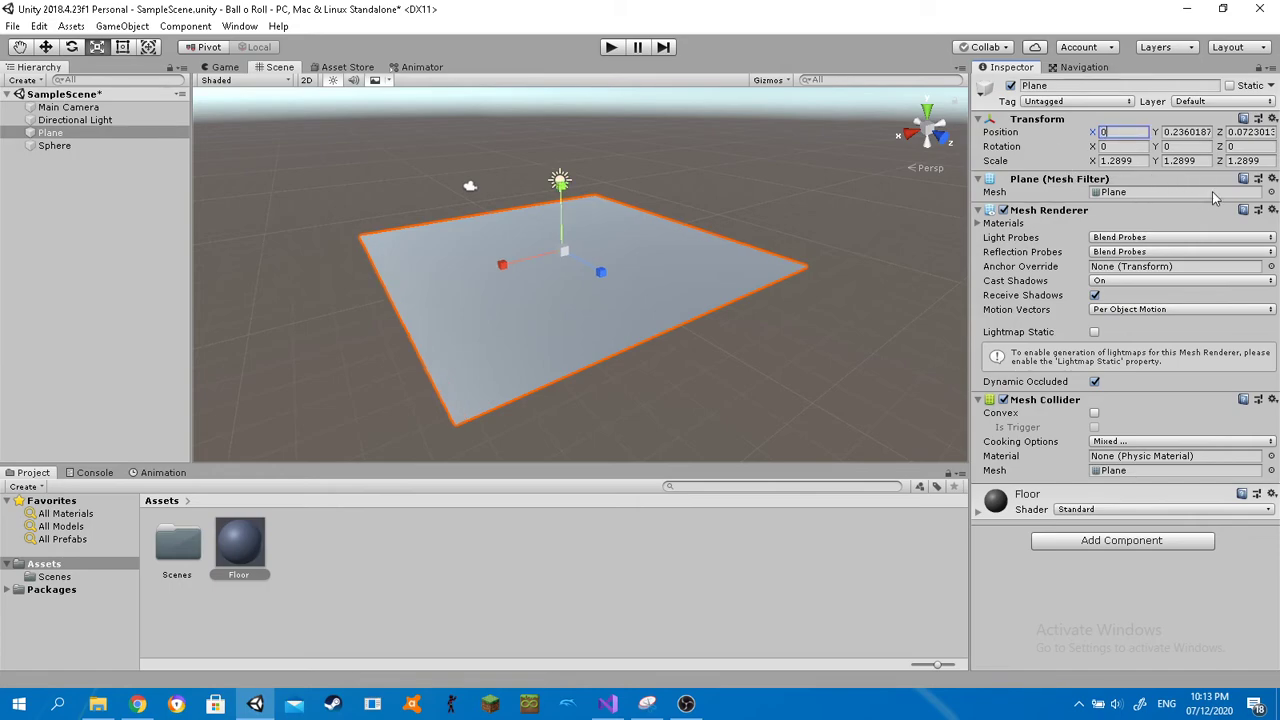
pyautogui.click(1183, 131)
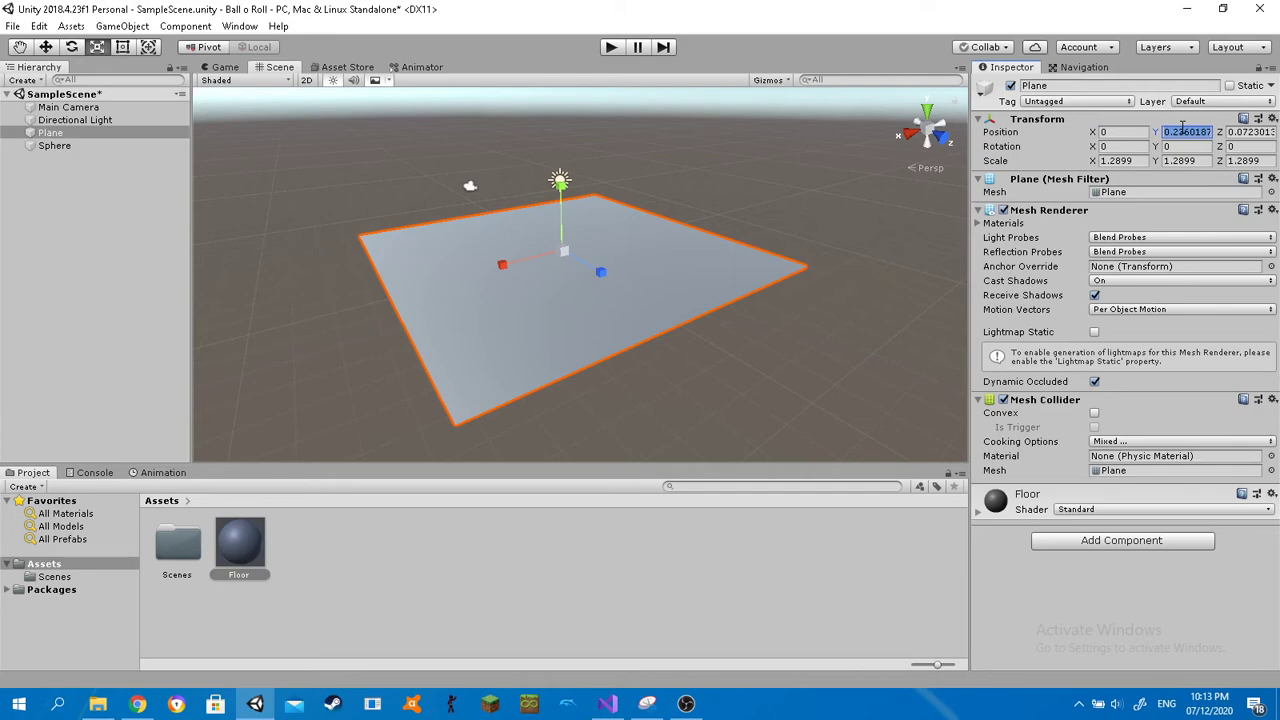
pyautogui.press('BackSpace')
pyautogui.click(1265, 132)
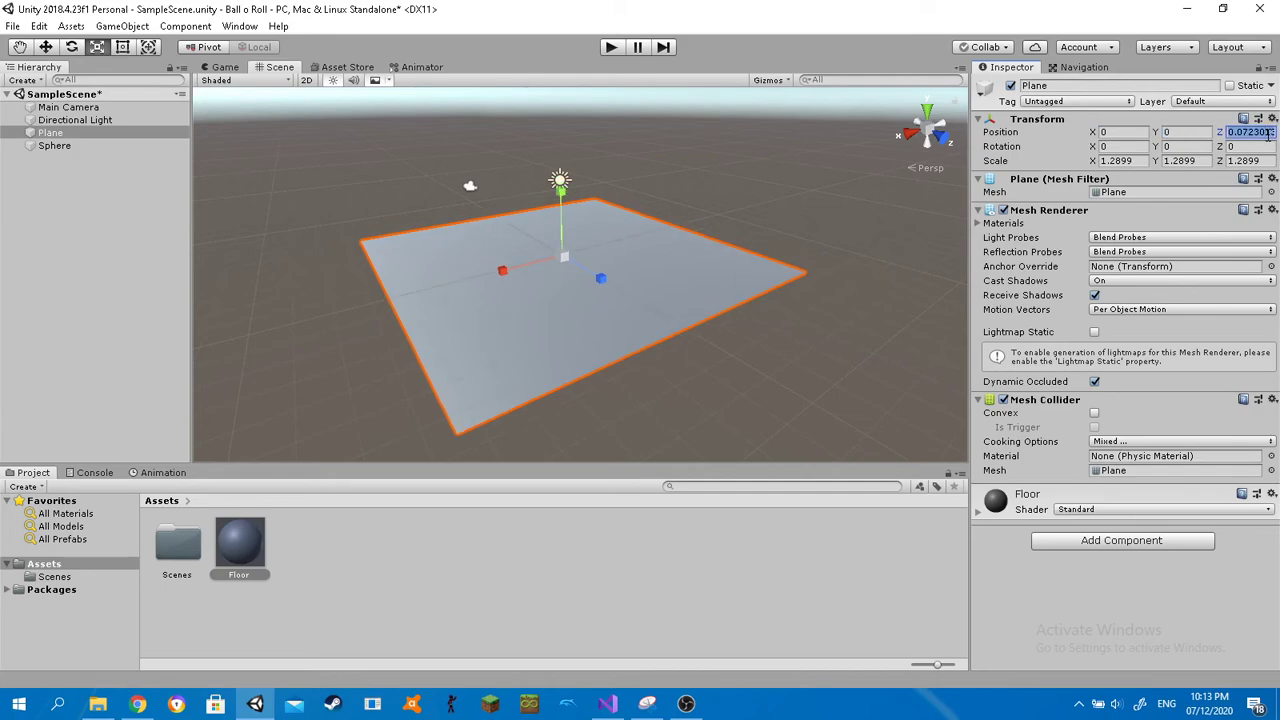
pyautogui.press('BackSpace')
# Set the plane's scale to 1 on the Z, Y and X axes.
pyautogui.click(1264, 160)
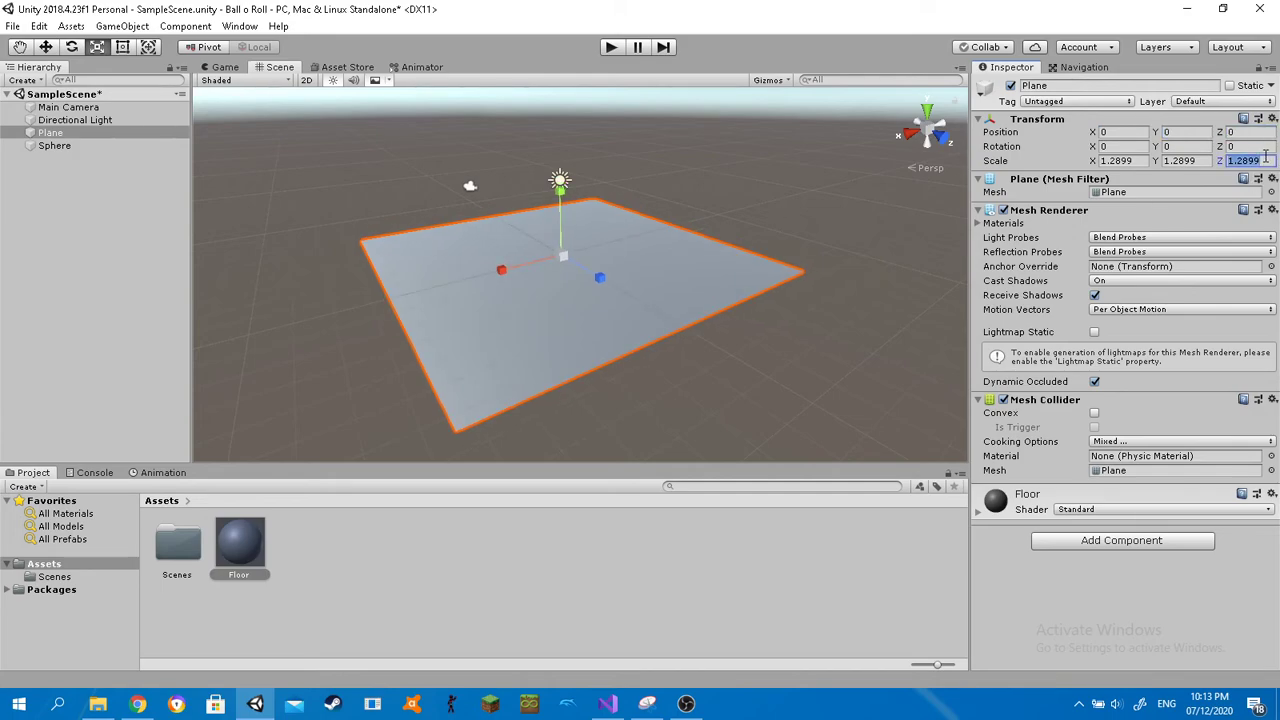
pyautogui.write('1')
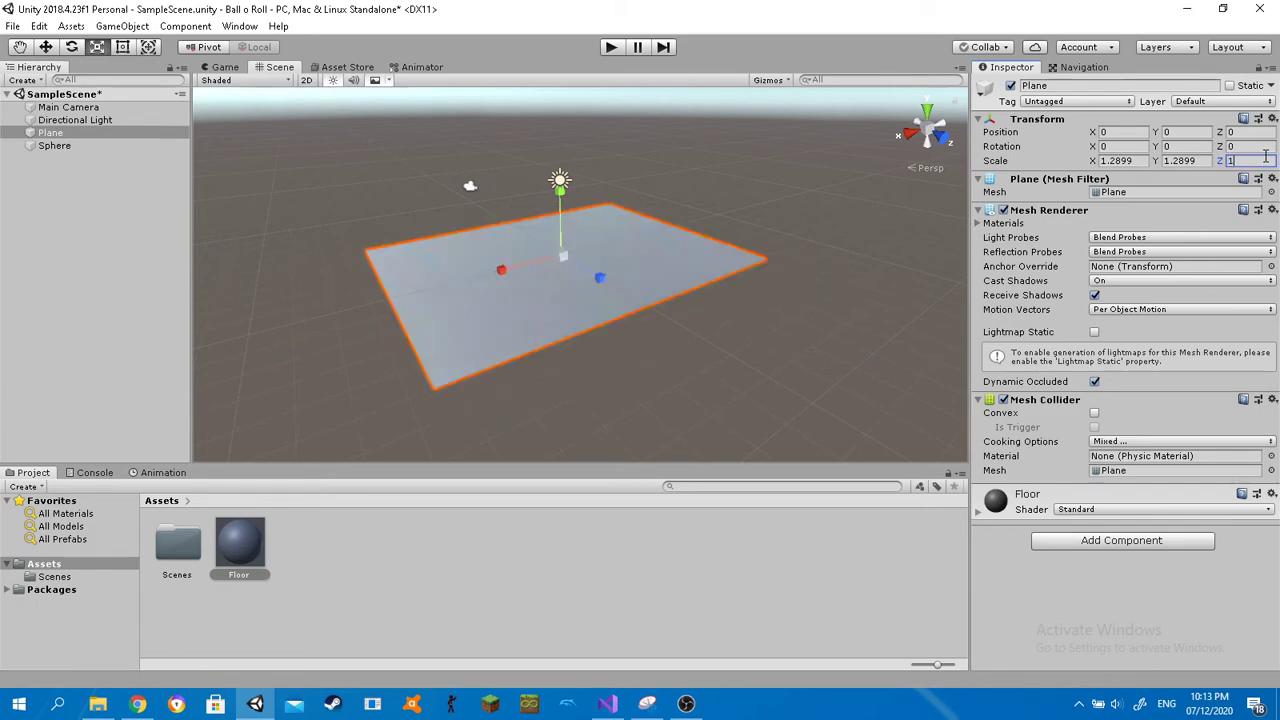
pyautogui.click(1203, 161)
pyautogui.press('BackSpace')
pyautogui.write('1')
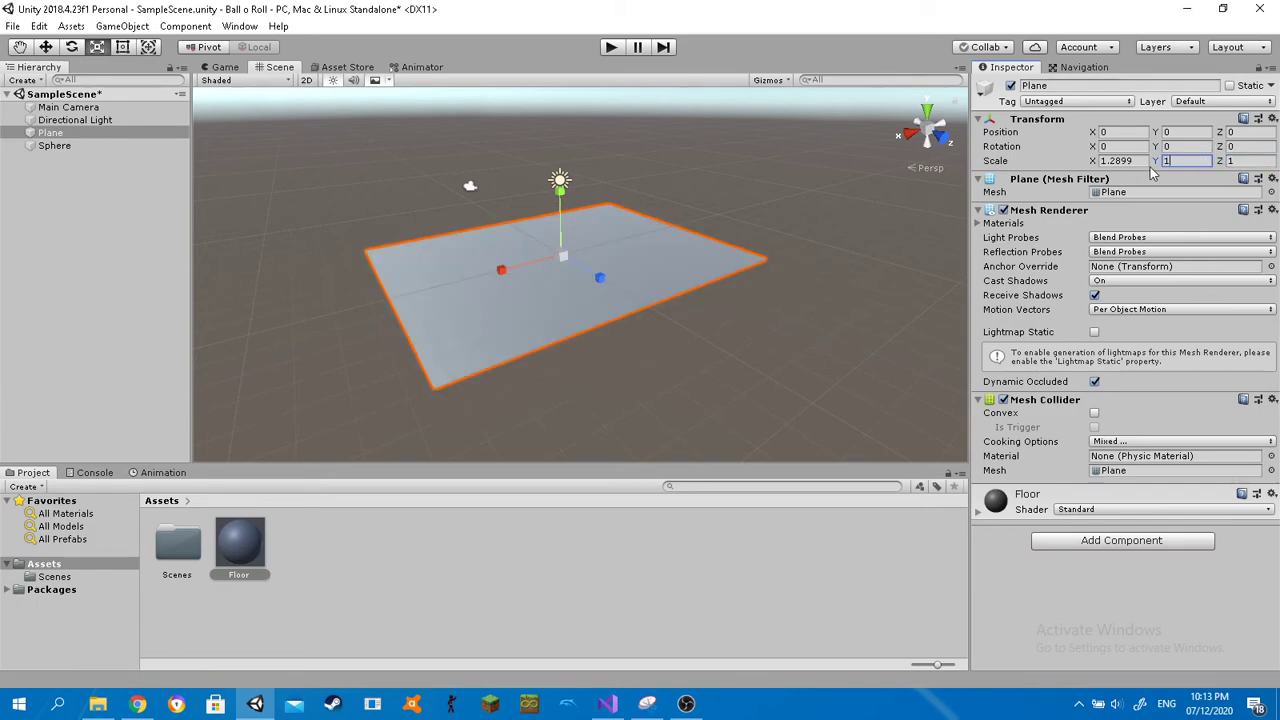
pyautogui.click(1147, 162)
pyautogui.write('1')
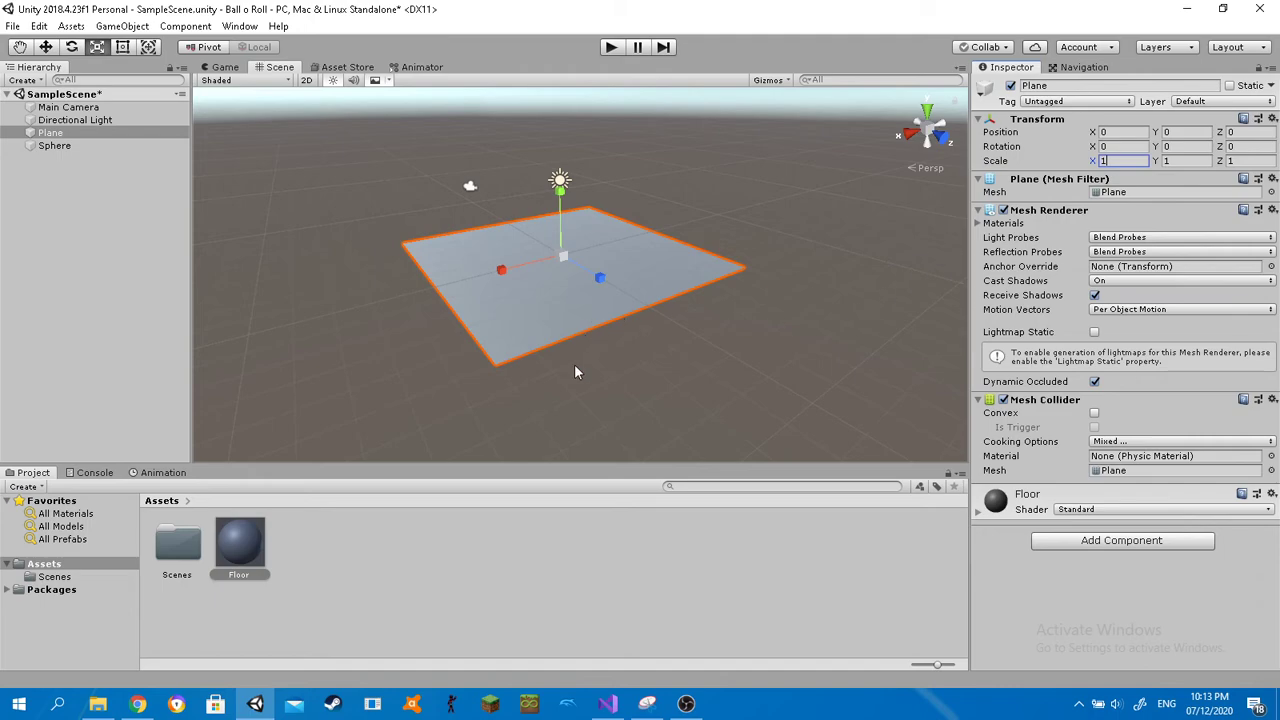
# Reset the sphere's transform so it sits at the origin with default rotation and scale.
pyautogui.moveTo(779, 370); pyautogui.dragTo(697, 309, button='middle')
pyautogui.click(53, 147)
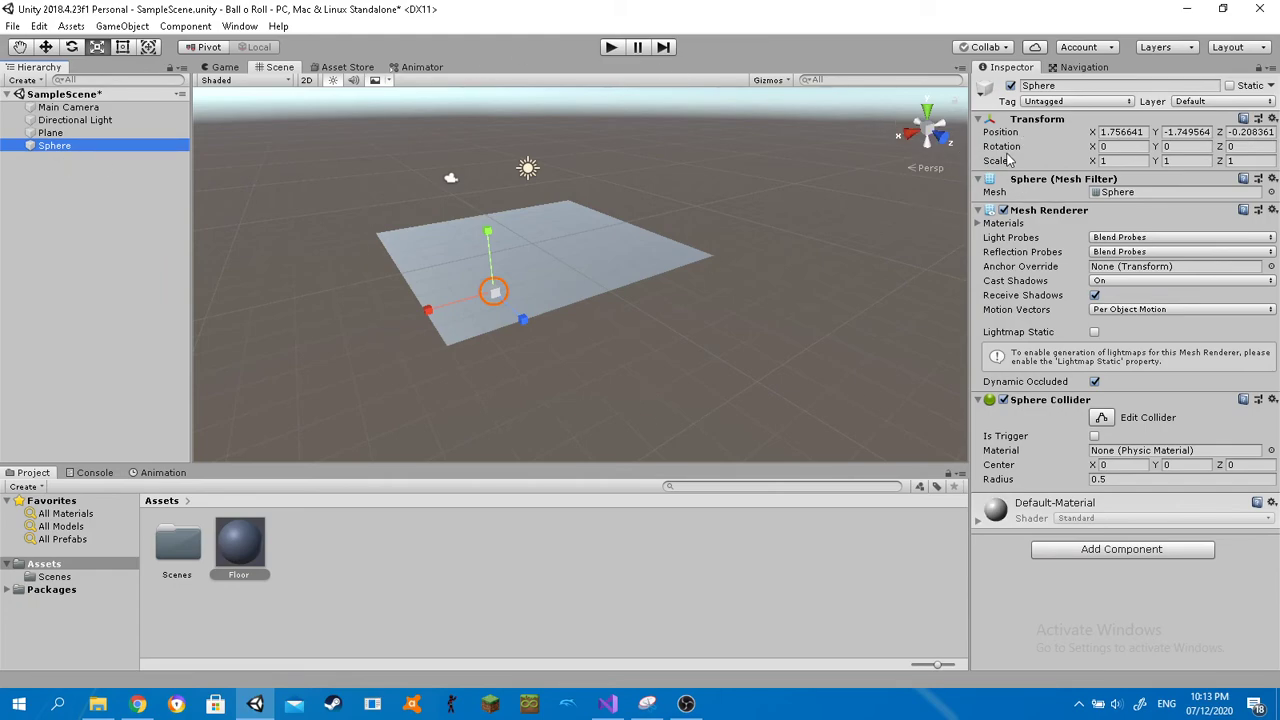
pyautogui.rightClick(1058, 123)
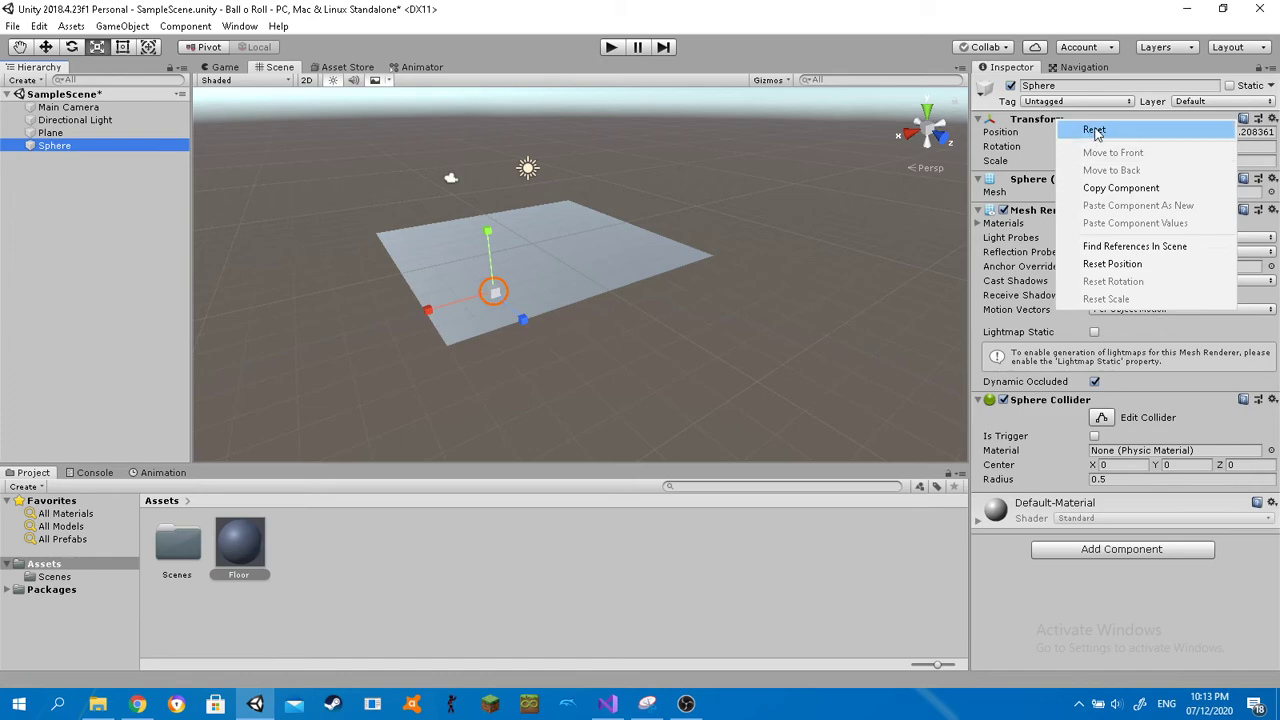
pyautogui.click(1090, 128)
pyautogui.scroll(5, 638, 267)
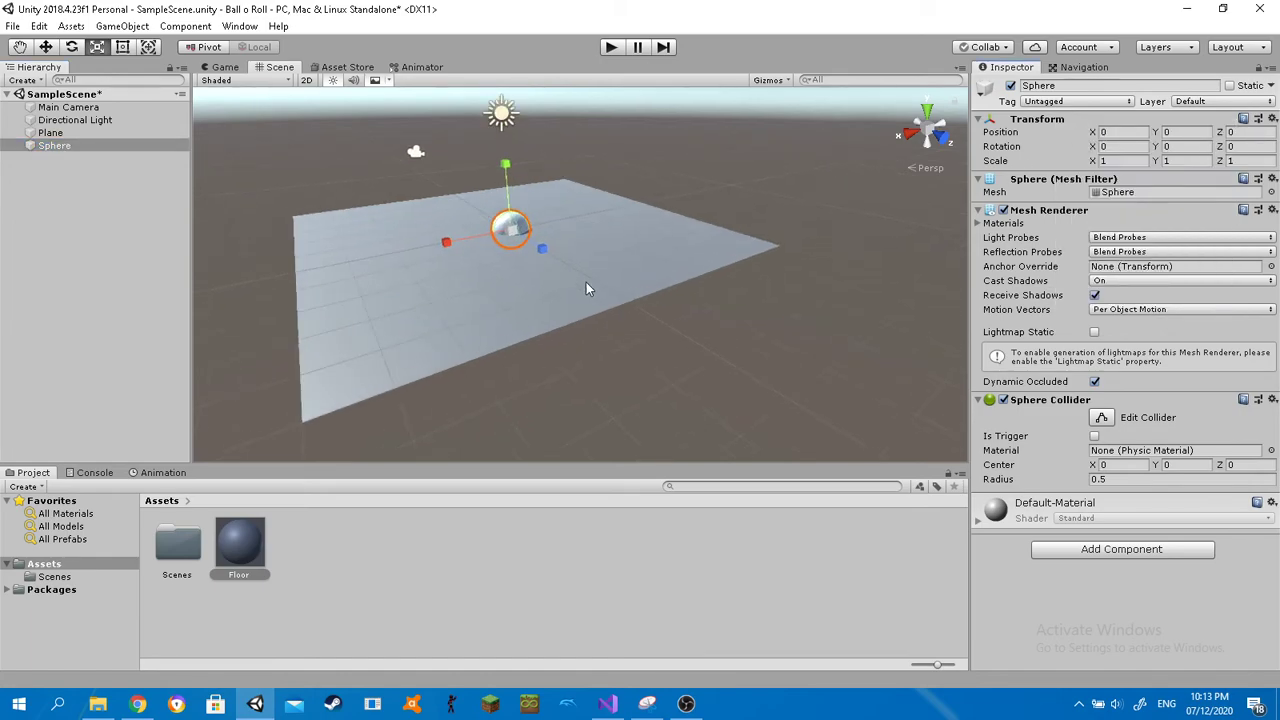
pyautogui.moveTo(586, 282)
pyautogui.mouseDown(button='middle')
pyautogui.moveTo(766, 329)
pyautogui.moveTo(598, 301)
pyautogui.mouseUp(button='middle')
pyautogui.scroll(4, 598, 301)
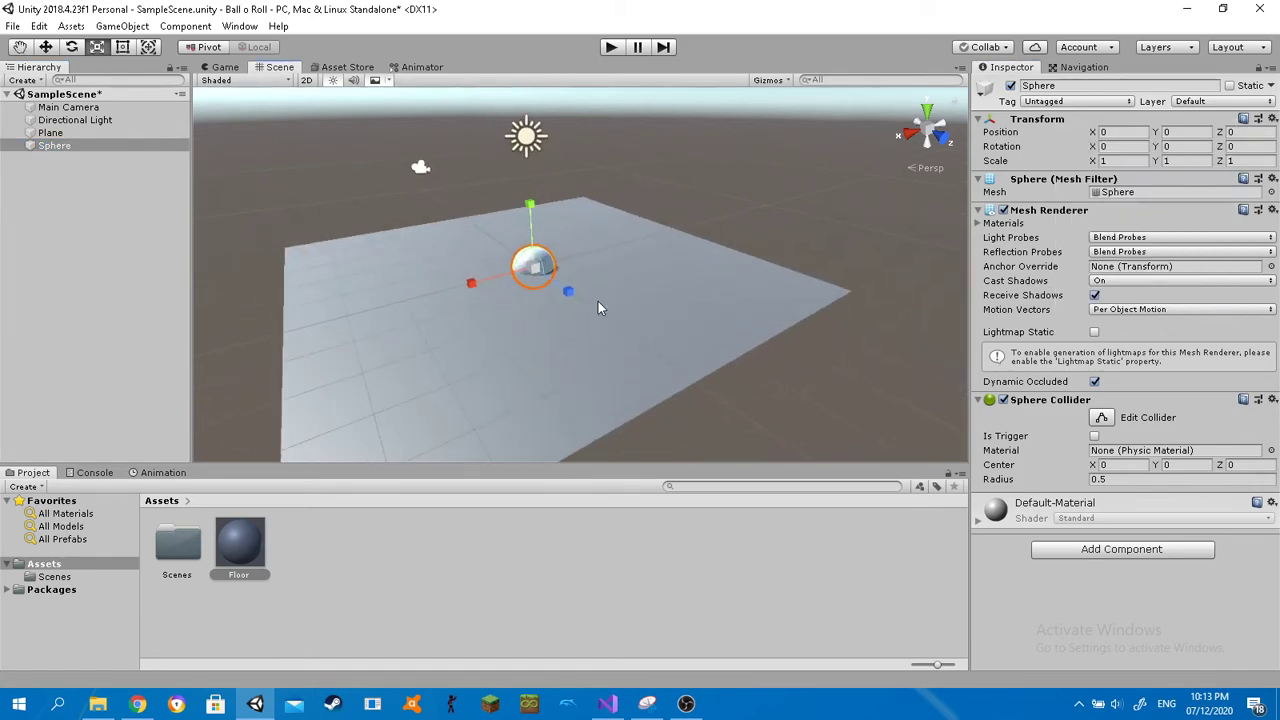
# Enlarge the floor plane by setting its scale to 2 on the X, Y and Z axes.
pyautogui.click(734, 174)
pyautogui.click(680, 292)
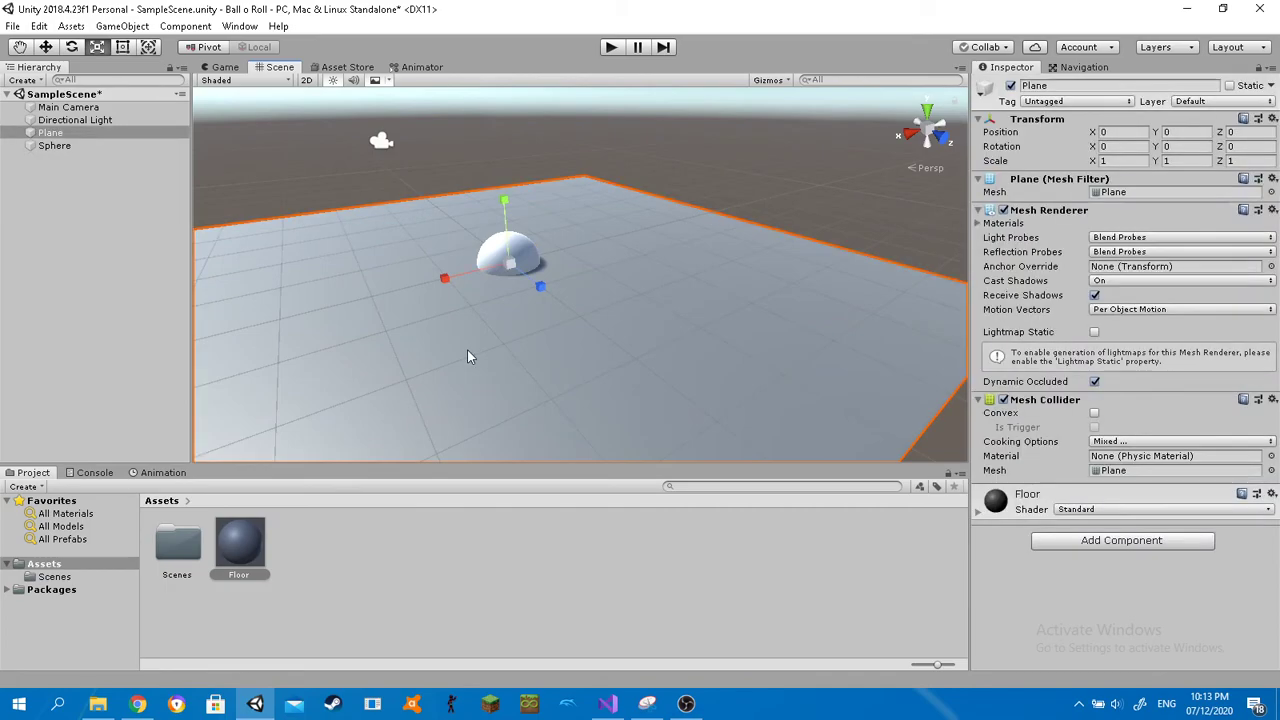
pyautogui.moveTo(510, 265)
pyautogui.mouseDown()
pyautogui.moveTo(534, 300)
pyautogui.moveTo(514, 268)
pyautogui.mouseUp()
pyautogui.scroll(-2, 521, 288)
pyautogui.scroll(-1, 519, 289)
pyautogui.click(1120, 160)
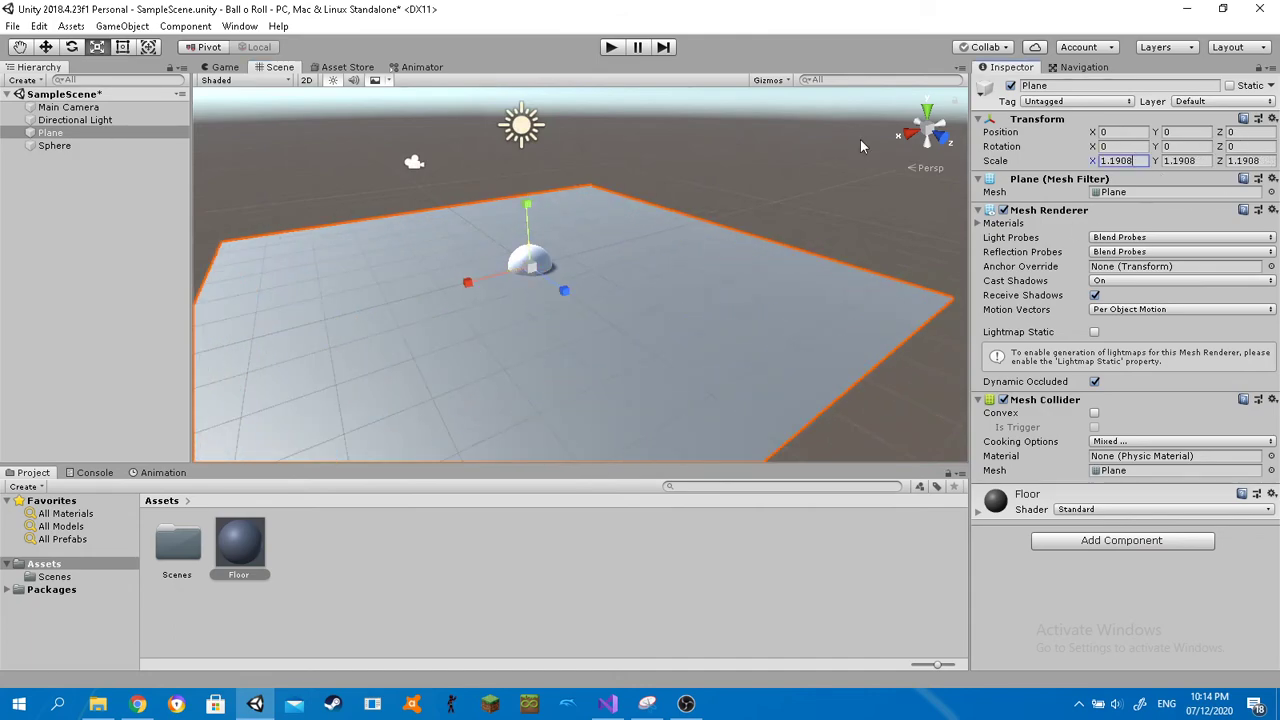
pyautogui.write('2')
pyautogui.press('Tab')
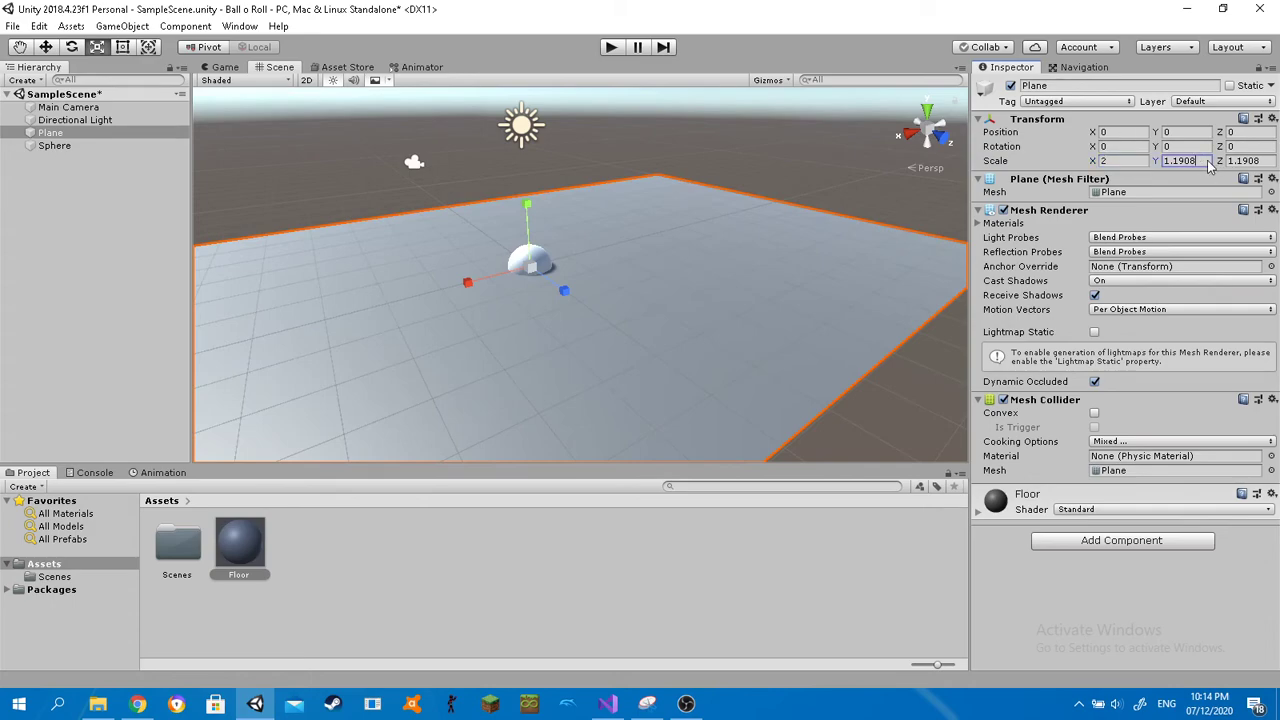
pyautogui.write('2')
pyautogui.press('Tab')
pyautogui.write('2')
pyautogui.scroll(-3, 790, 220)
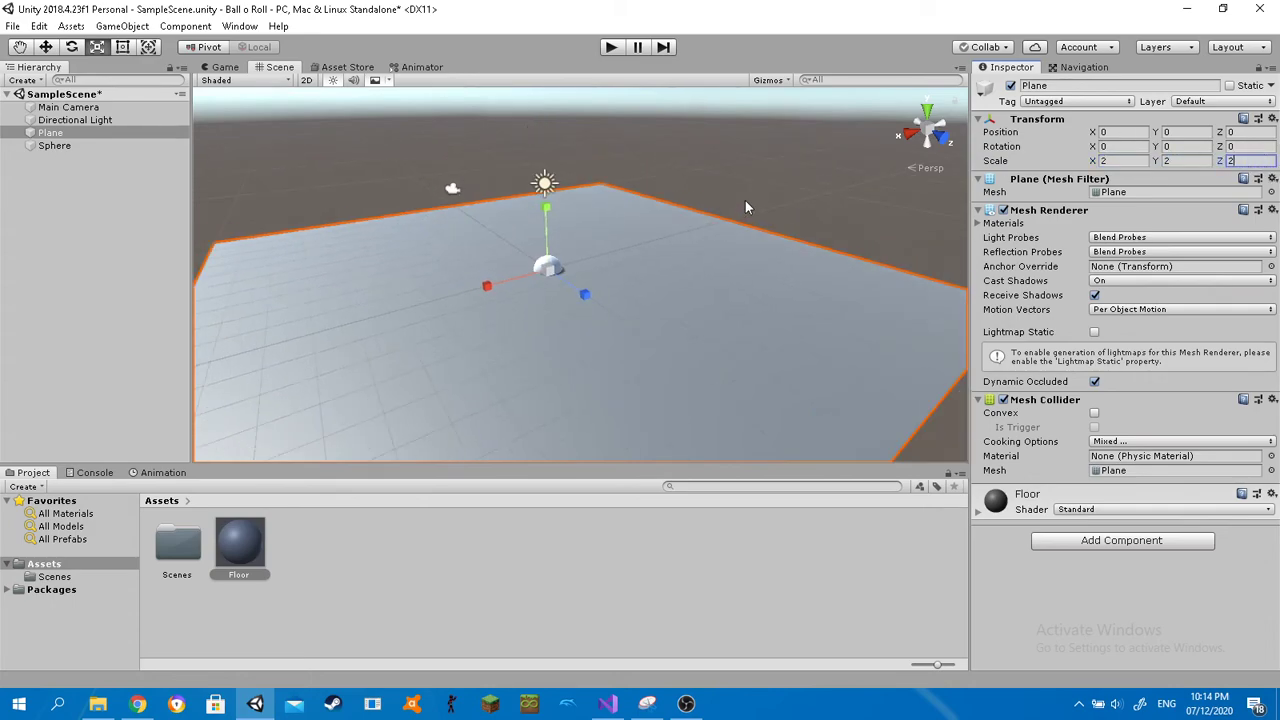
pyautogui.click(745, 200)
# Set the sphere's Y position to 0.5 so it rests on top of the plane.
pyautogui.scroll(-3, 650, 220)
pyautogui.moveTo(614, 236); pyautogui.dragTo(654, 263, button='middle')
pyautogui.scroll(2, 743, 259)
pyautogui.moveTo(743, 259); pyautogui.dragTo(810, 255, button='middle')
pyautogui.scroll(8, 814, 251)
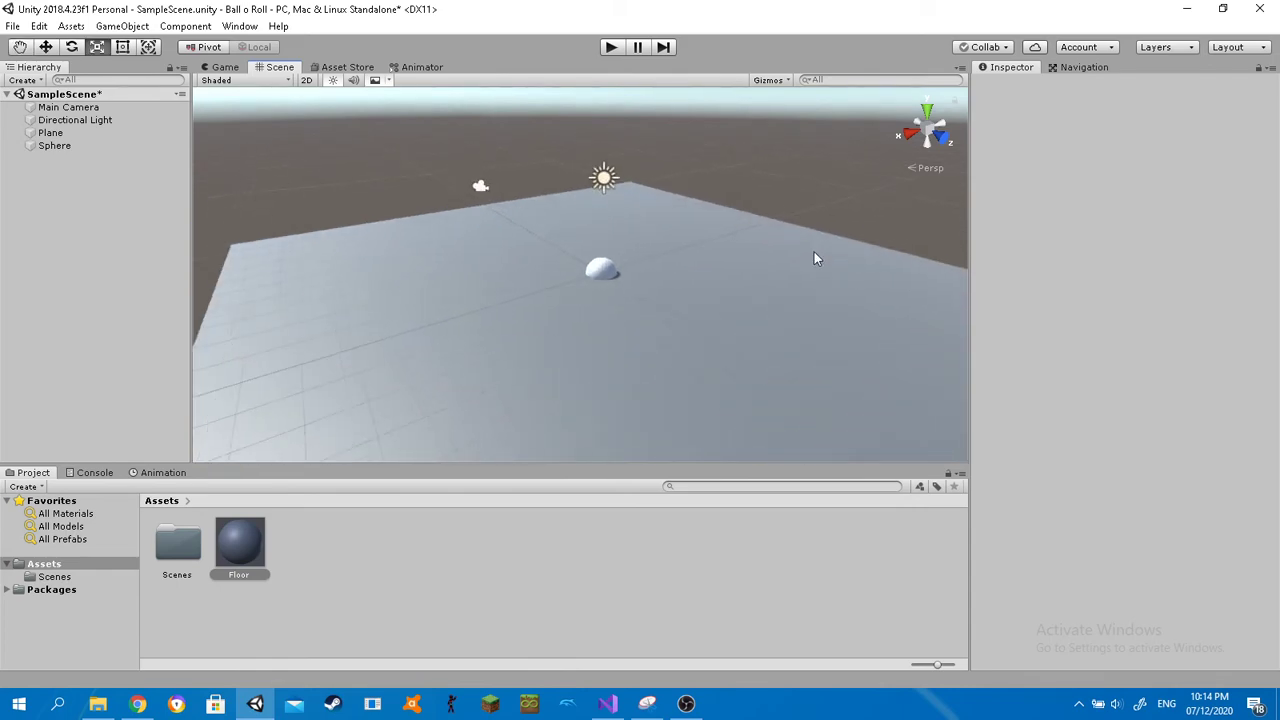
pyautogui.click(651, 243)
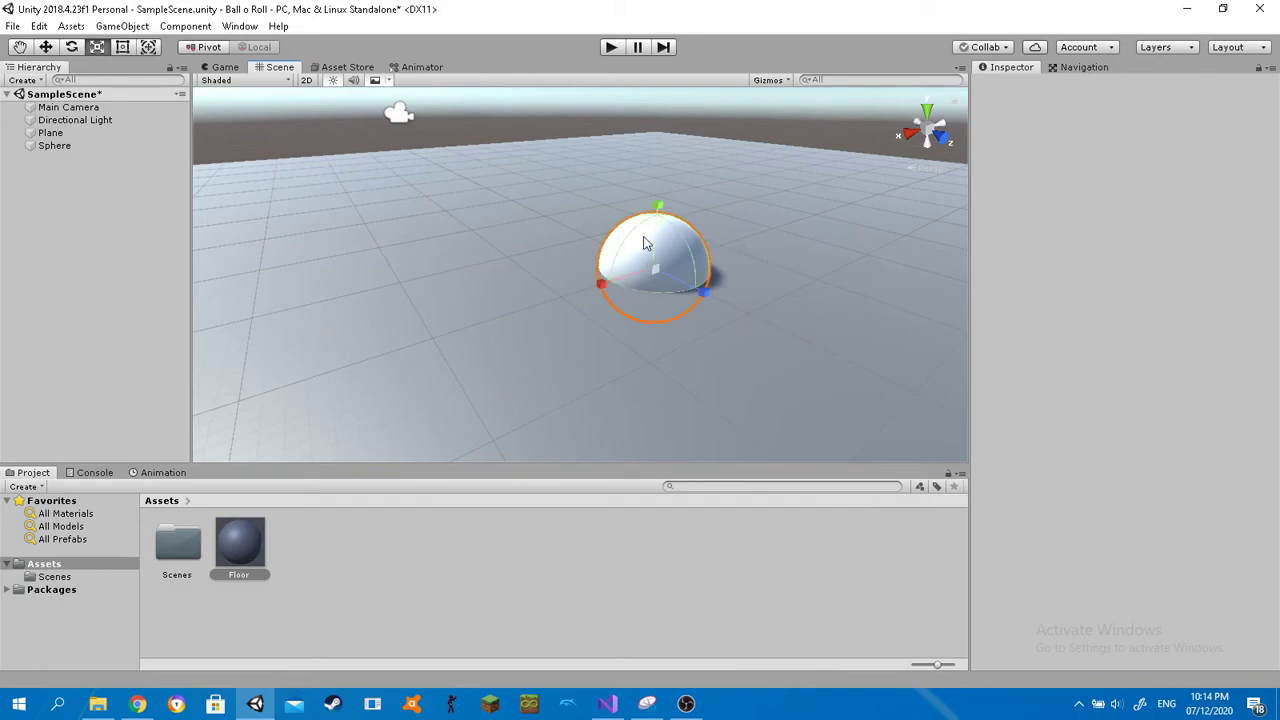
pyautogui.click(1186, 133)
pyautogui.doubleClick(1190, 138)
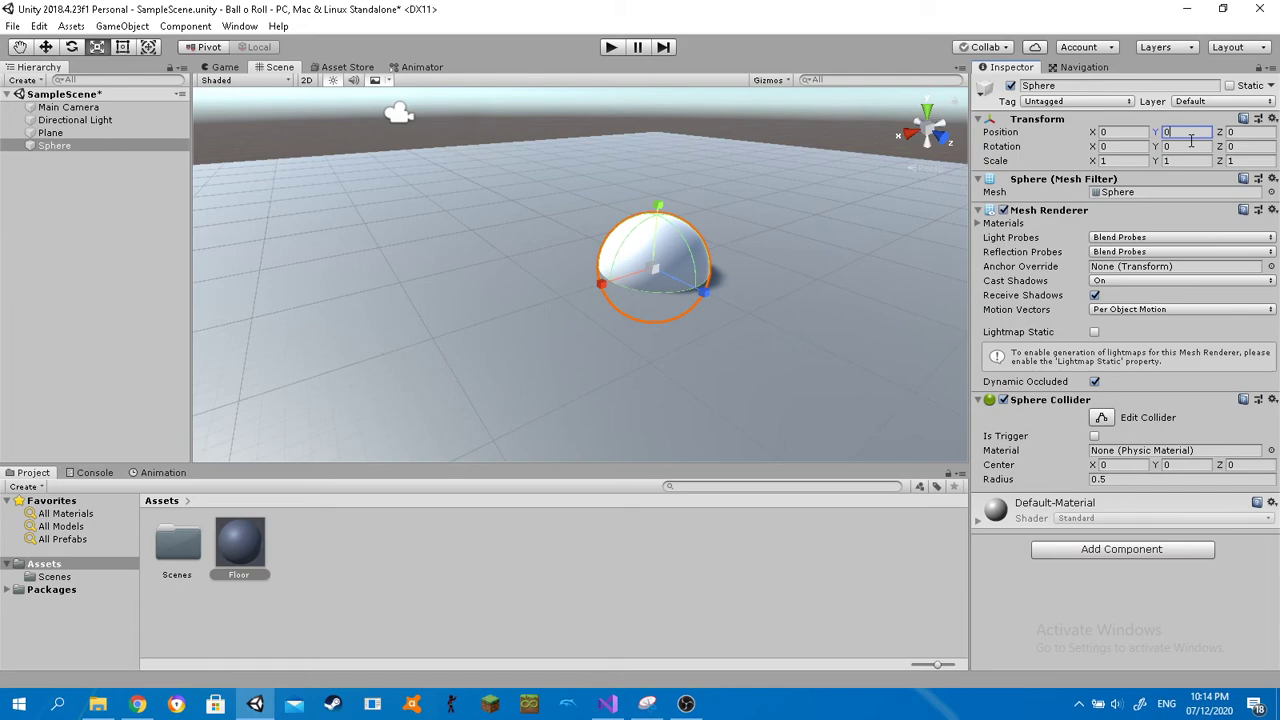
pyautogui.write('0.5')
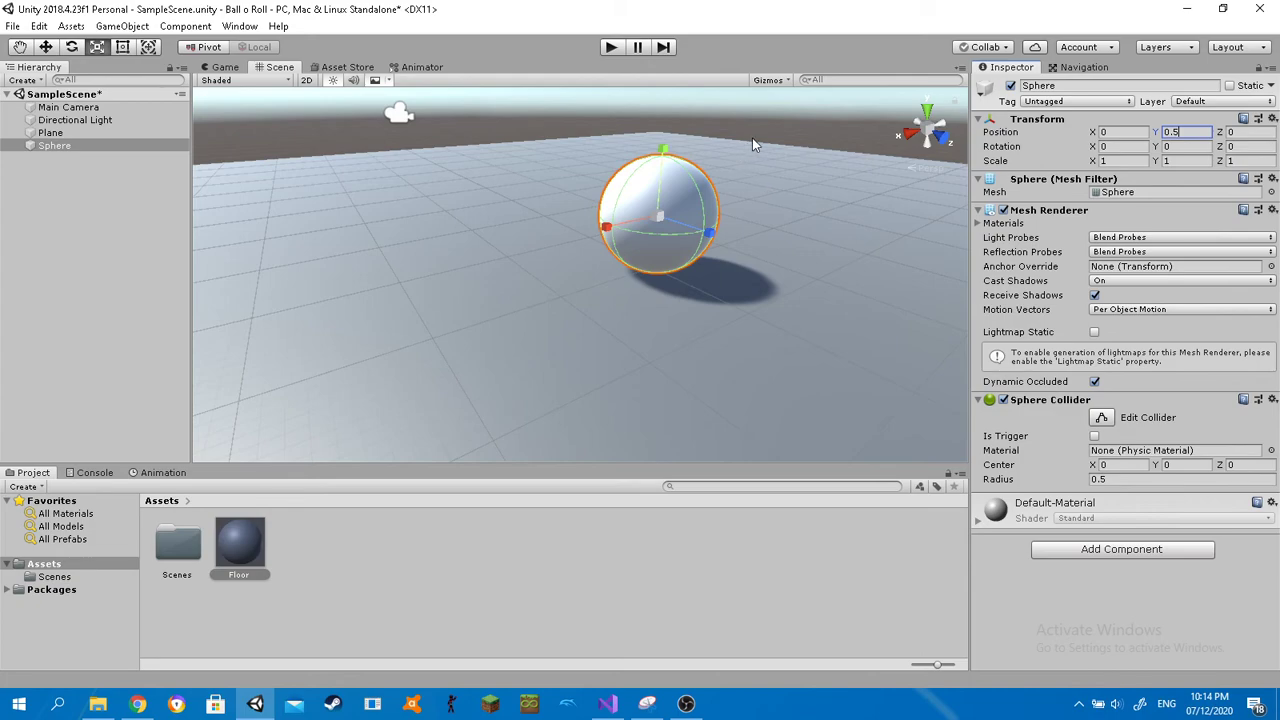
pyautogui.press('Return')
pyautogui.scroll(-5, 656, 406)
pyautogui.click(813, 152)
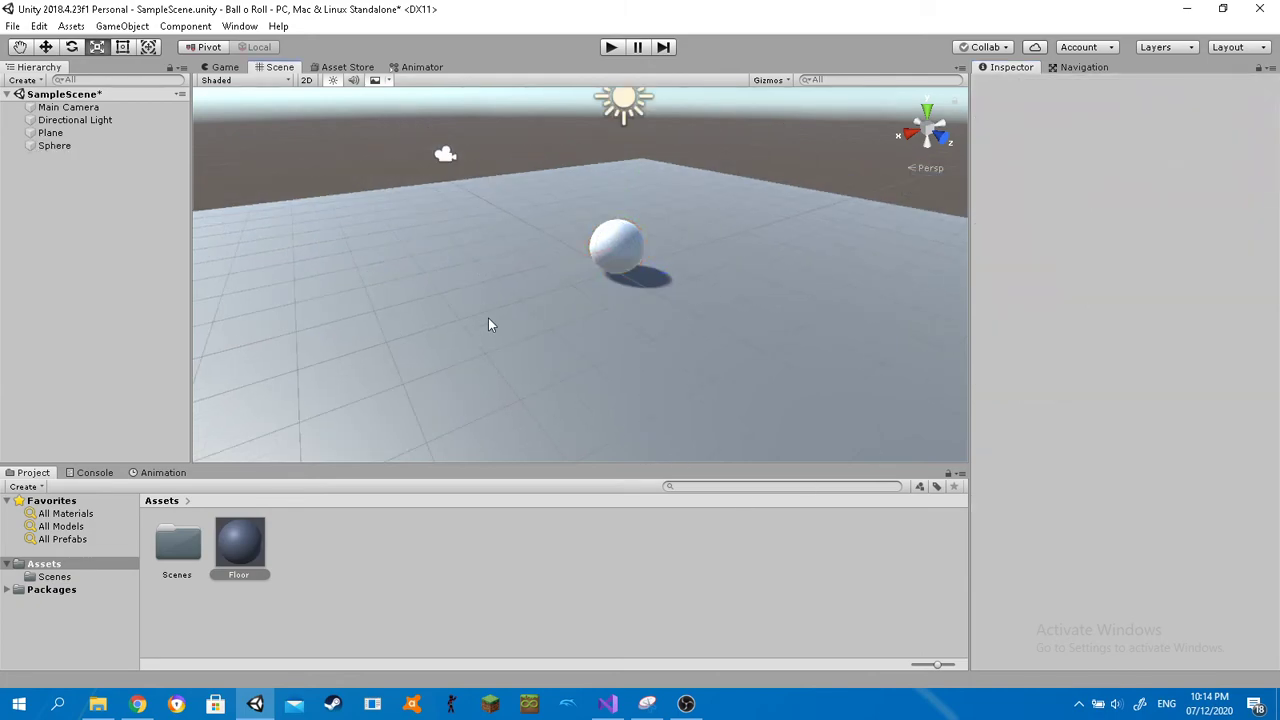
# Add a Rigidbody component to the sphere.
pyautogui.click(628, 254)
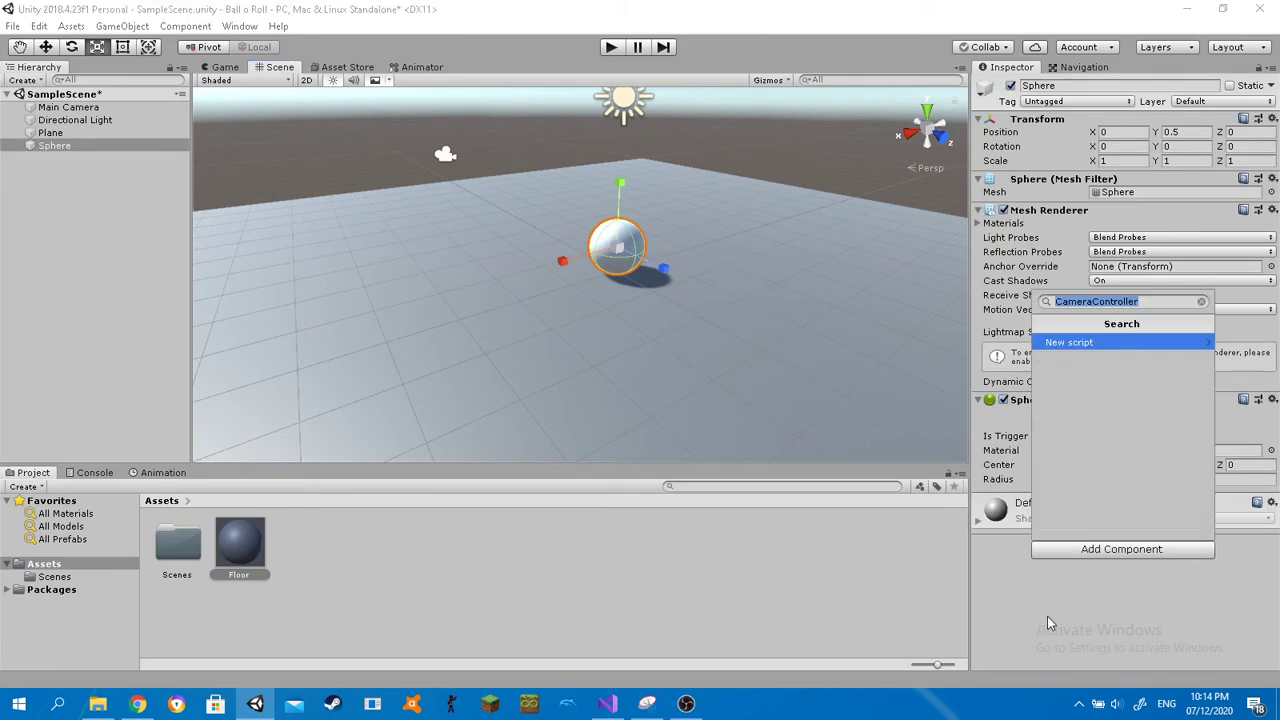
pyautogui.press('BackSpace')
pyautogui.write('rigi')
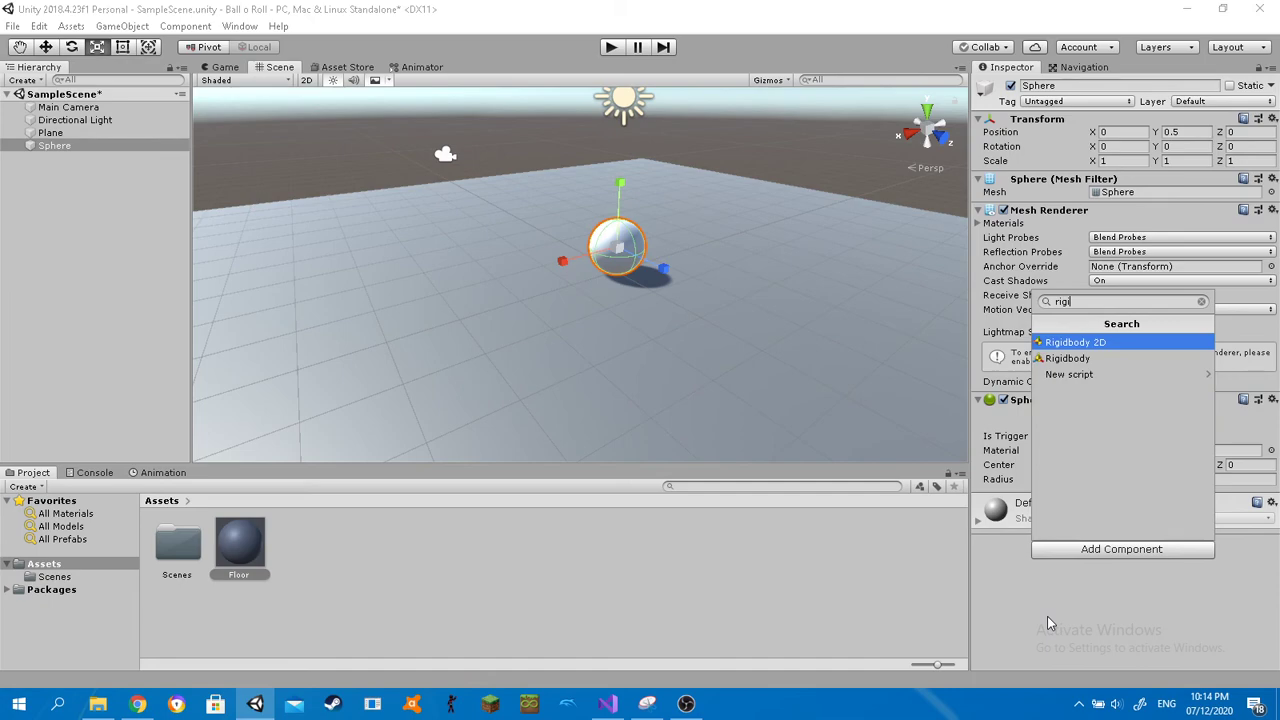
pyautogui.write('d')
pyautogui.press('Down')
pyautogui.press('Return')
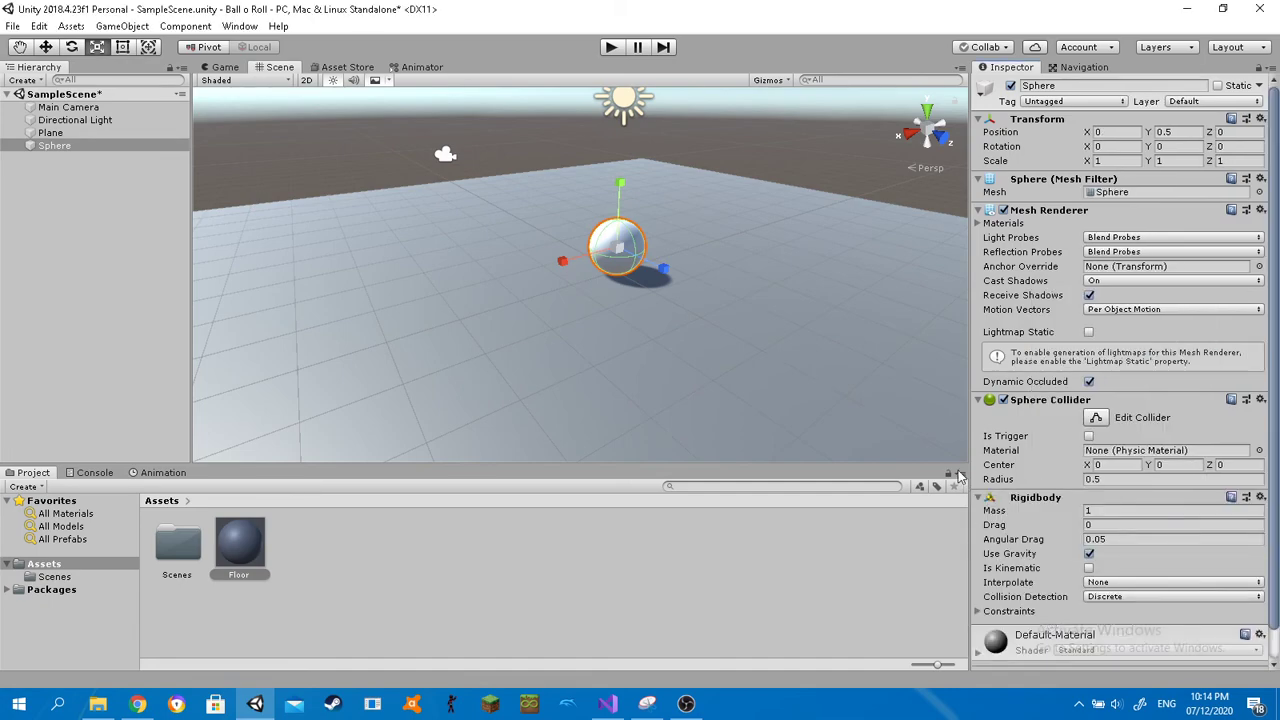
# Raise the sphere to about 2.01 on the Y axis and run the game briefly to test its fall.
pyautogui.click(45, 47)
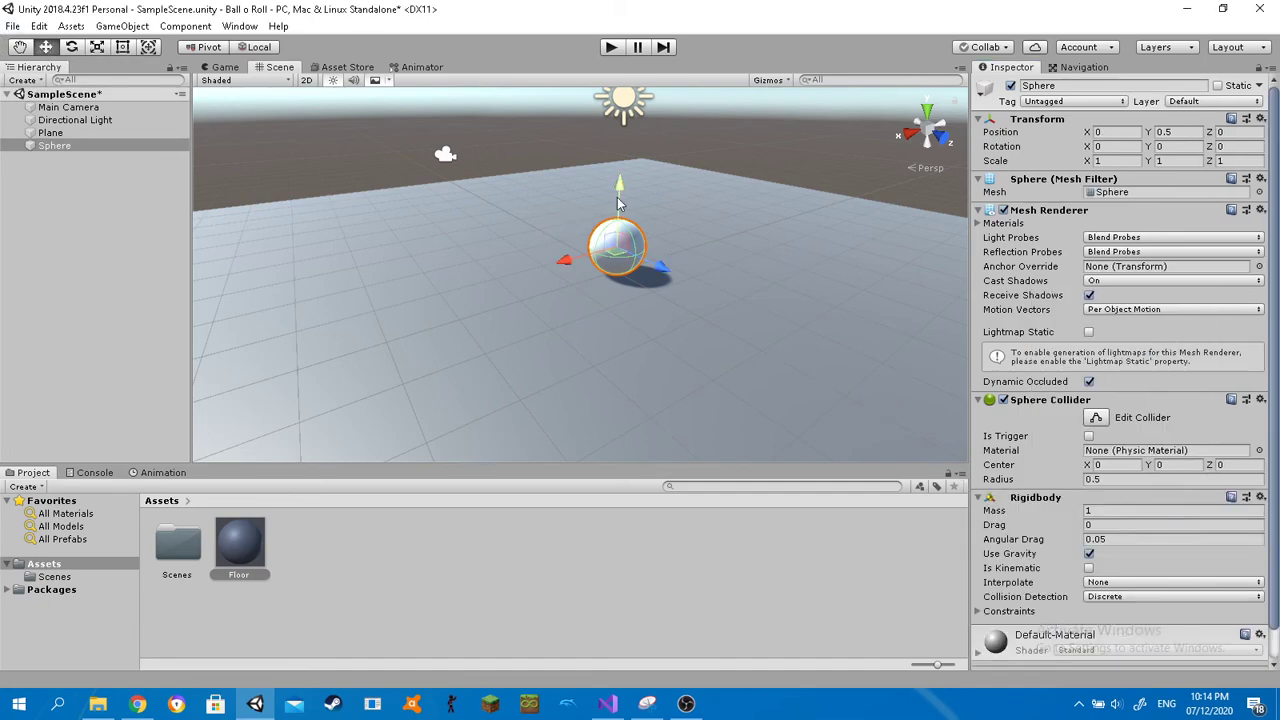
pyautogui.moveTo(620, 200); pyautogui.dragTo(630, 127)
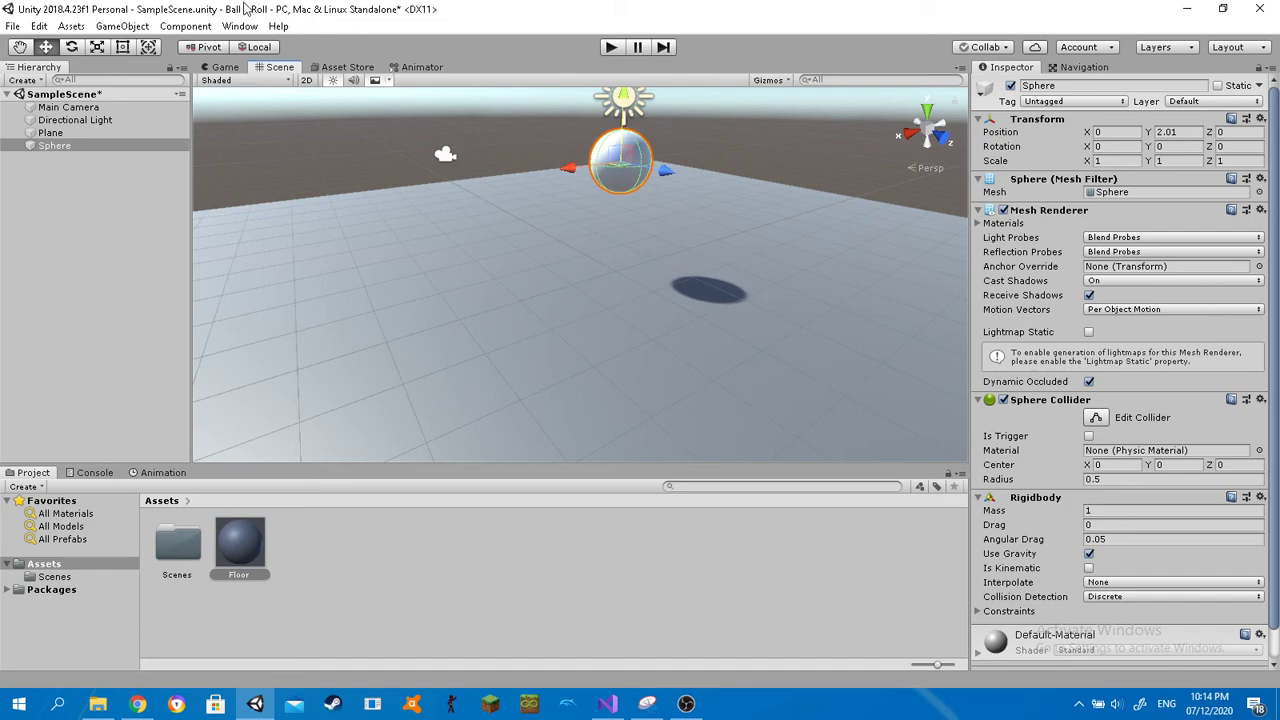
pyautogui.click(226, 68)
pyautogui.click(282, 70)
pyautogui.click(224, 70)
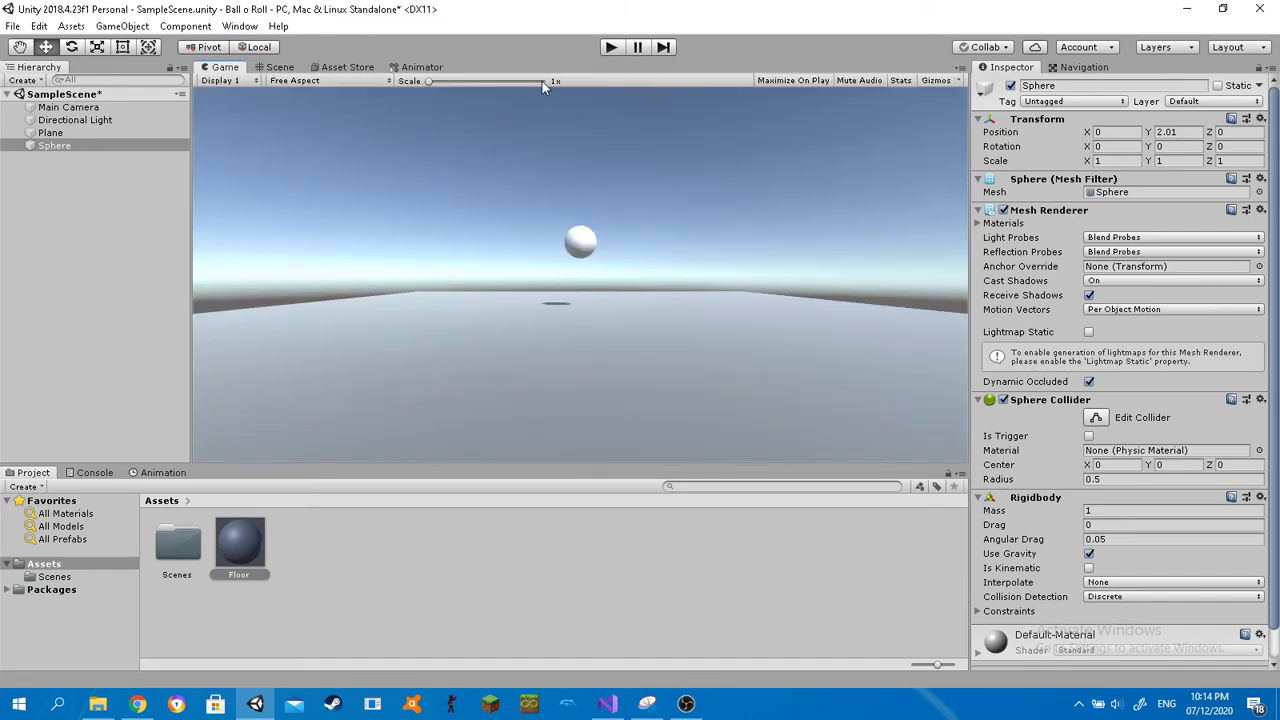
pyautogui.click(612, 47)
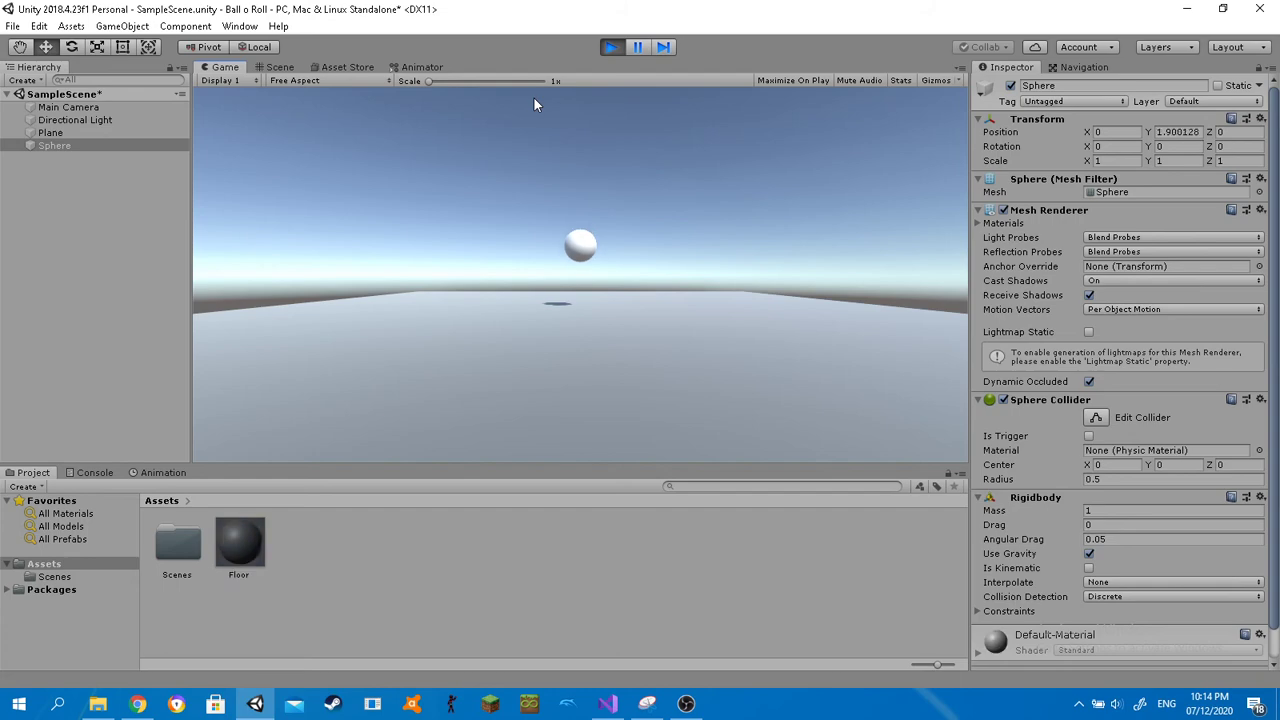
pyautogui.click(609, 46)
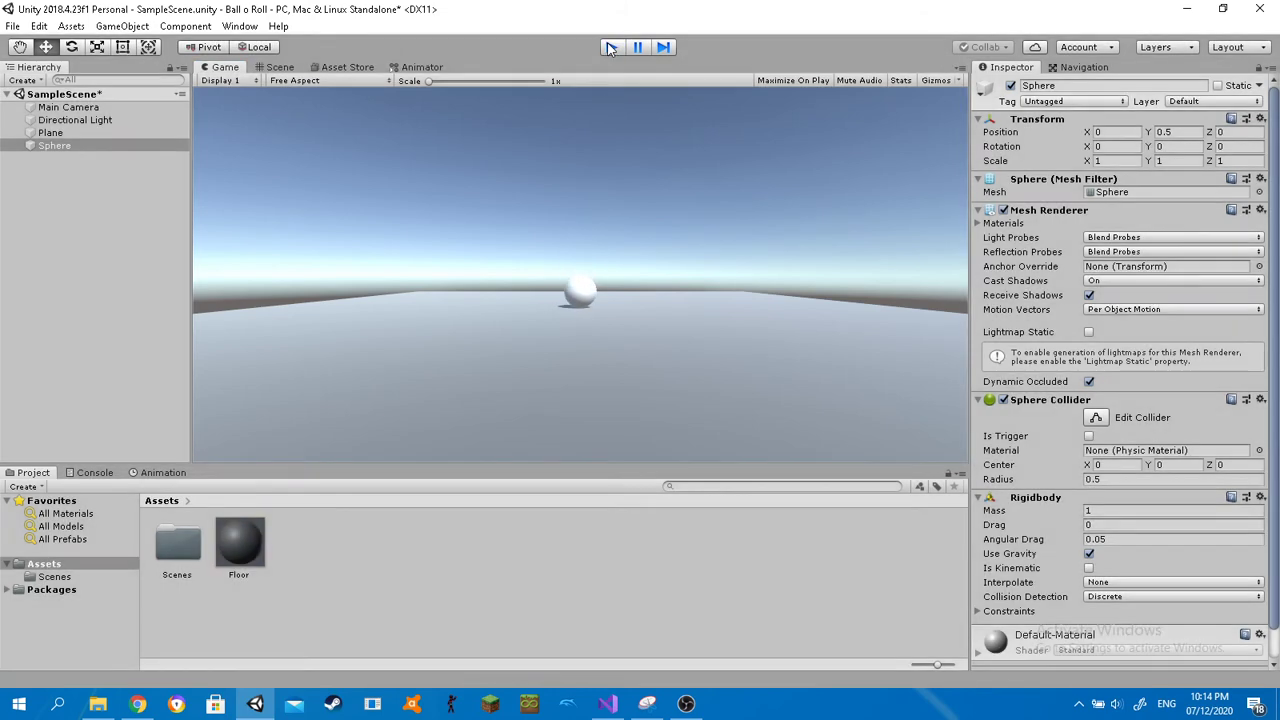
# Return to the Scene view and add a 3D cube object to the scene.
pyautogui.click(276, 68)
pyautogui.scroll(-6, 502, 255)
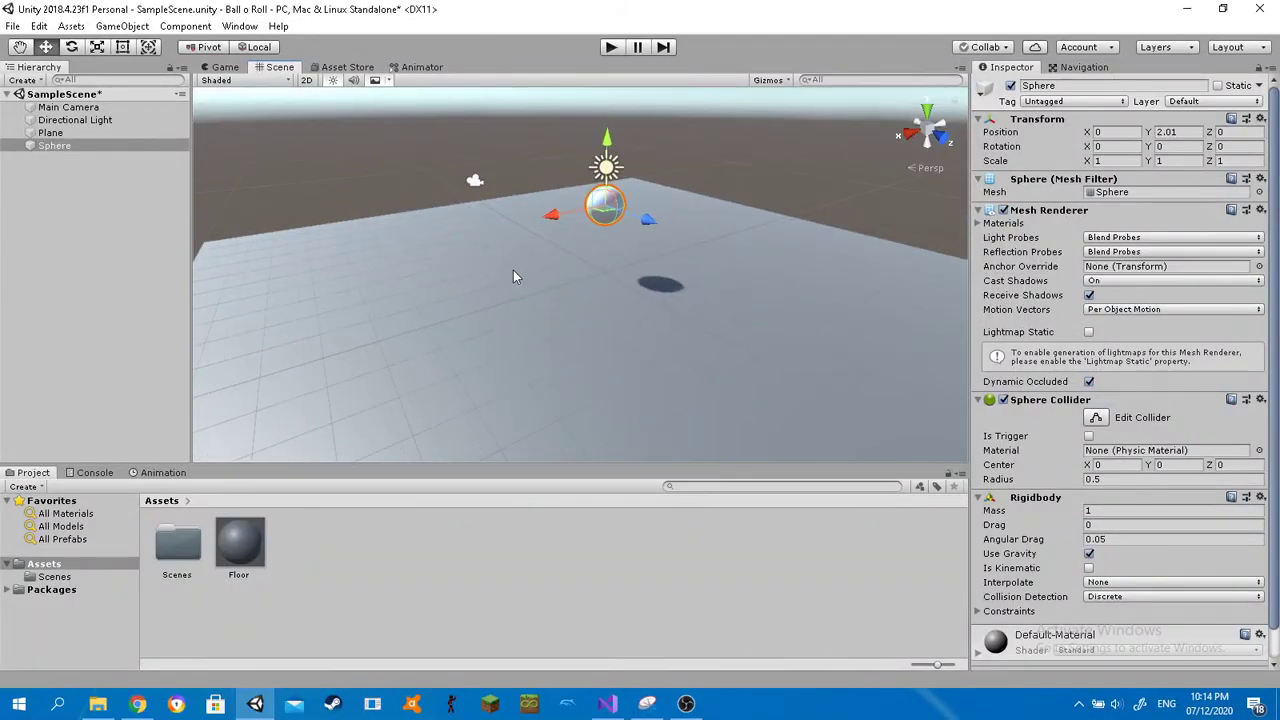
pyautogui.scroll(3, 669, 246)
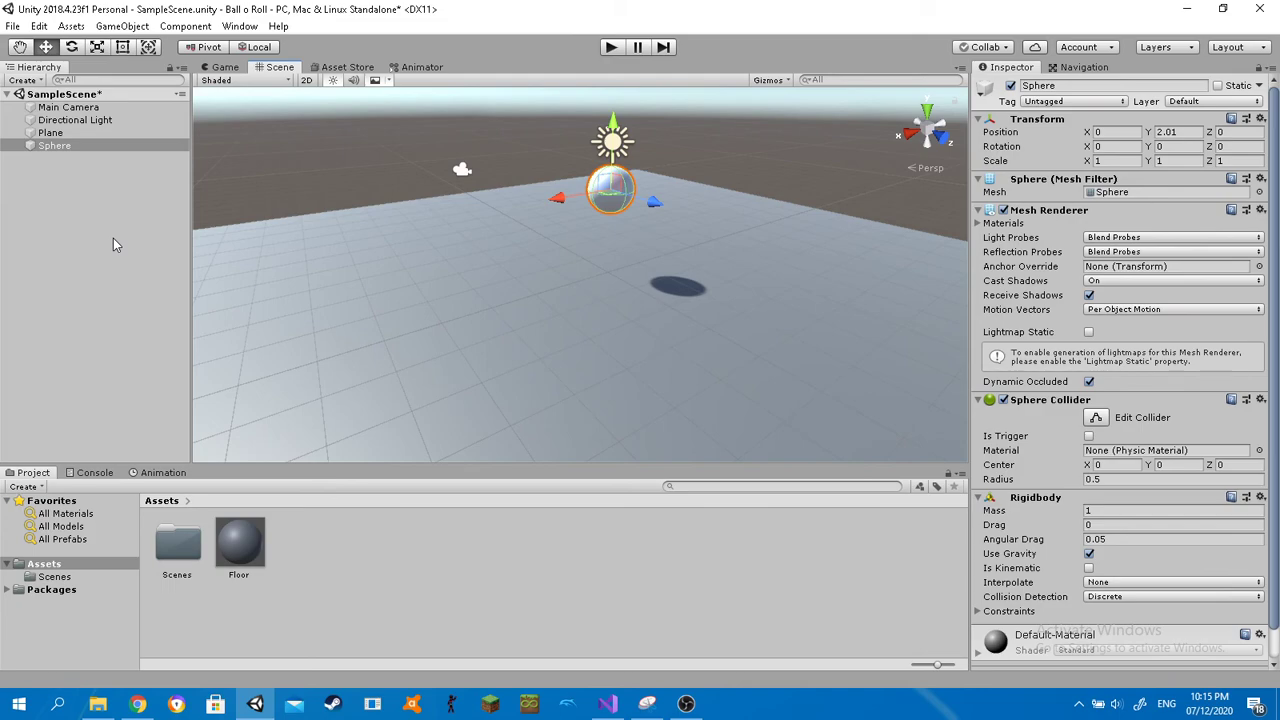
pyautogui.rightClick(103, 210)
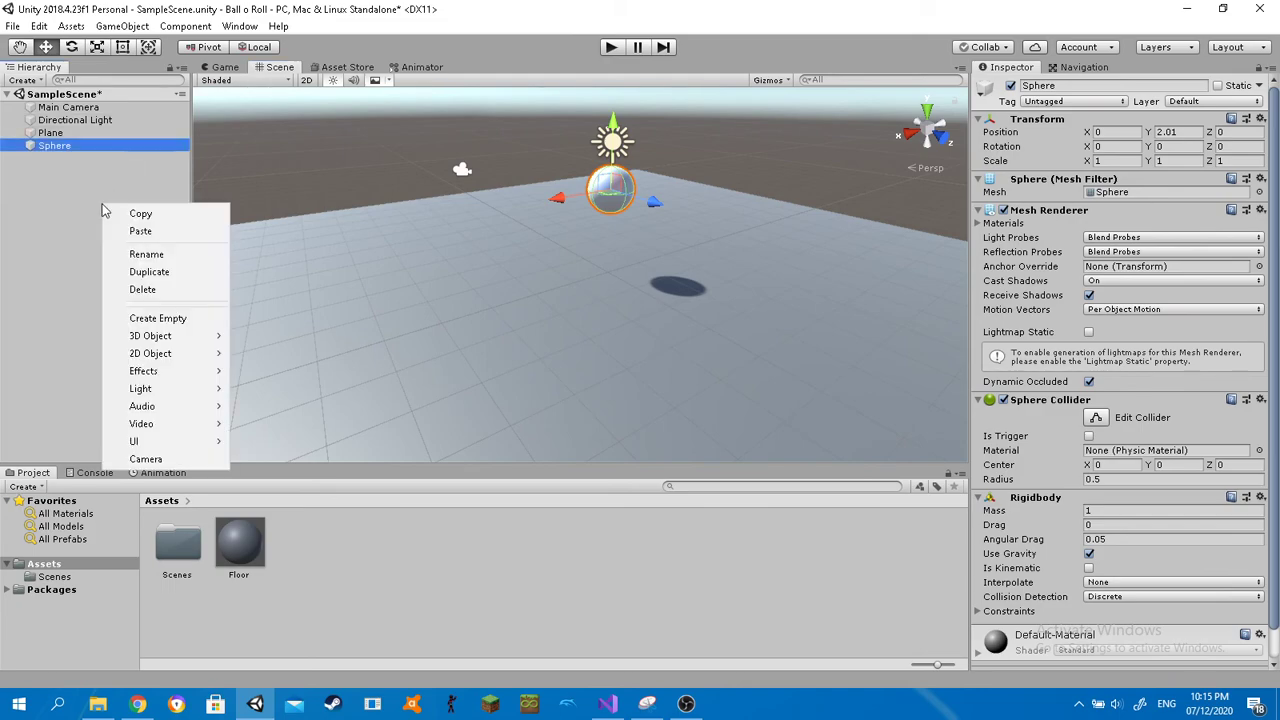
pyautogui.moveTo(146, 338)
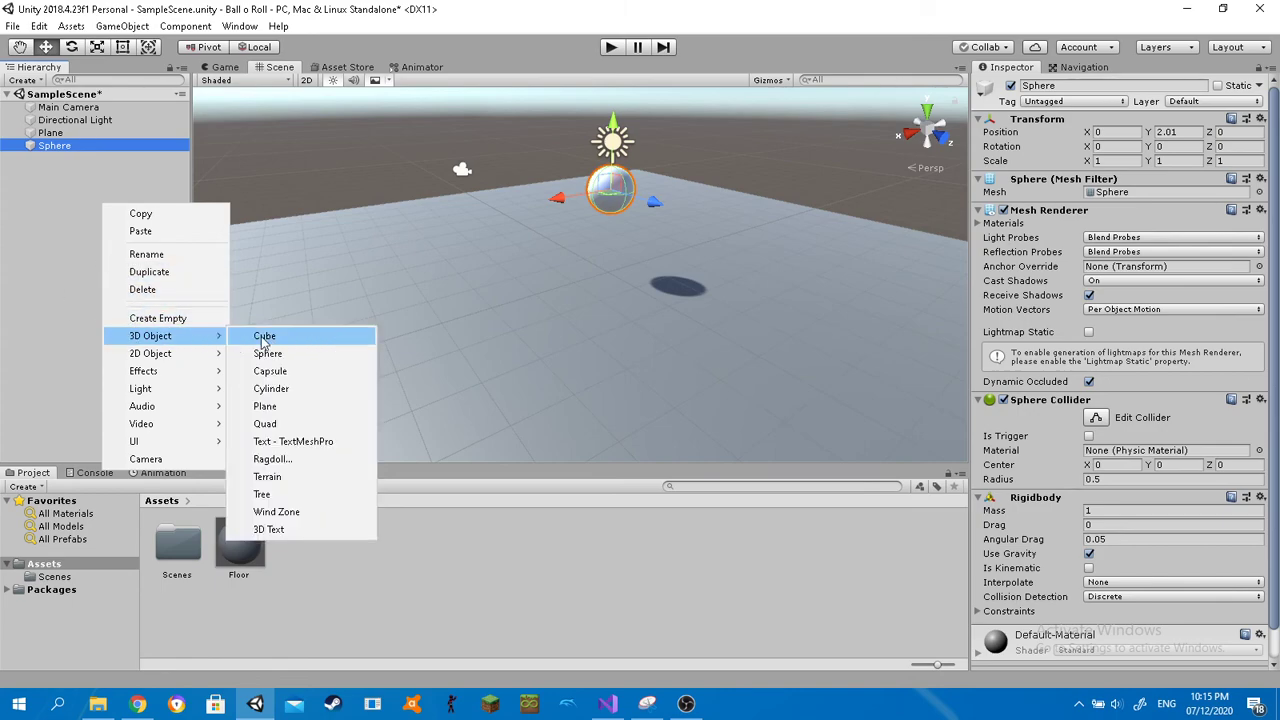
pyautogui.click(264, 338)
# Reset the cube's transform and move it to about X 0.63, Y 0.42, partly beneath the sphere.
pyautogui.moveTo(640, 314); pyautogui.dragTo(725, 297, button='middle')
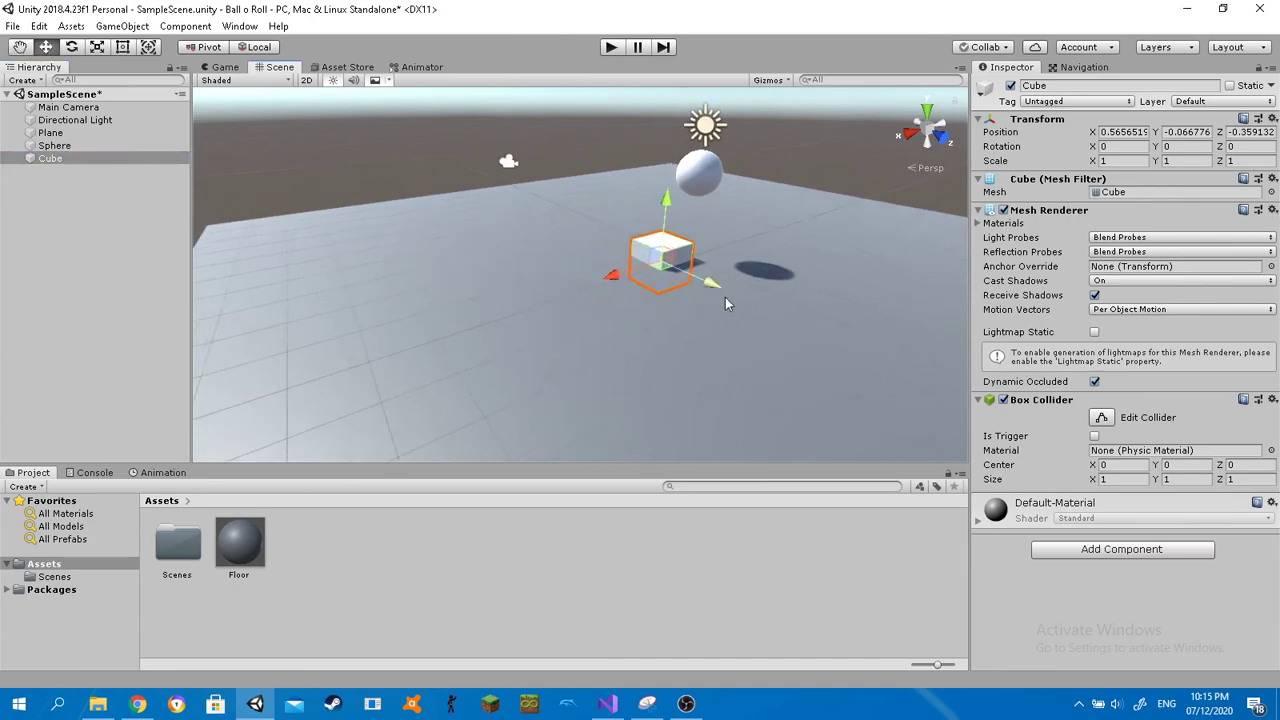
pyautogui.rightClick(1041, 121)
pyautogui.click(1063, 124)
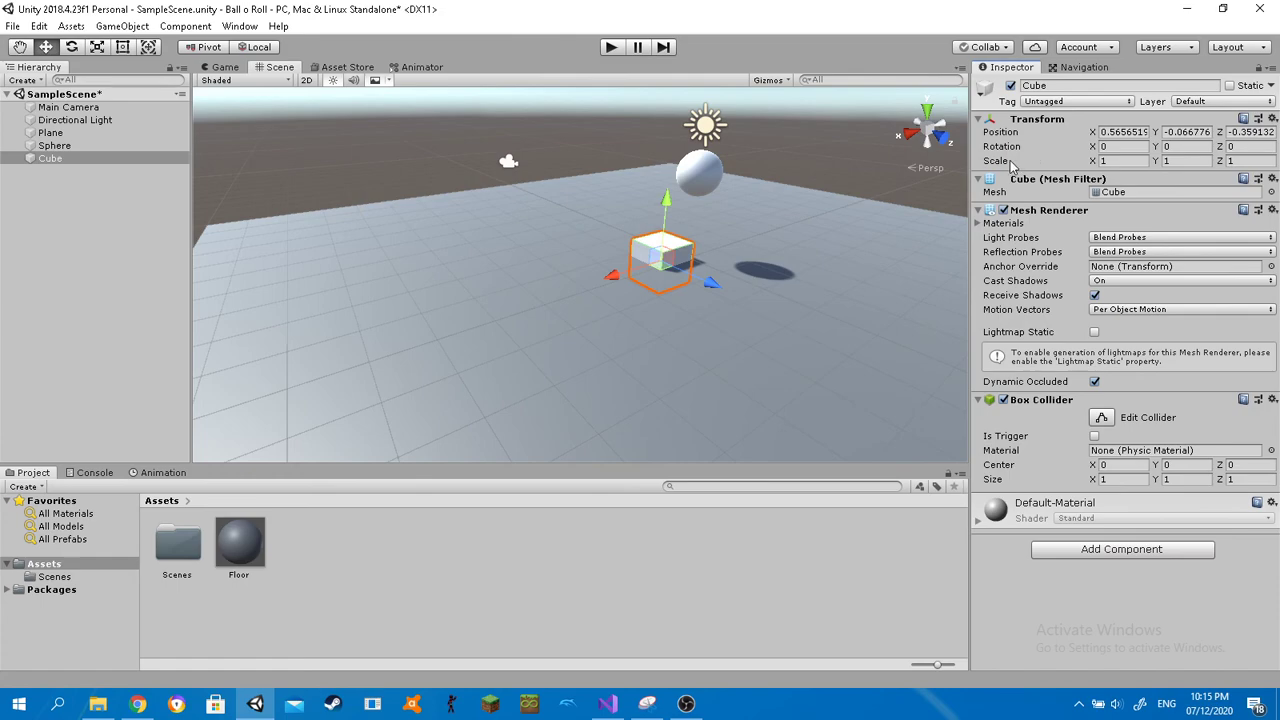
pyautogui.rightClick(1054, 124)
pyautogui.click(1068, 132)
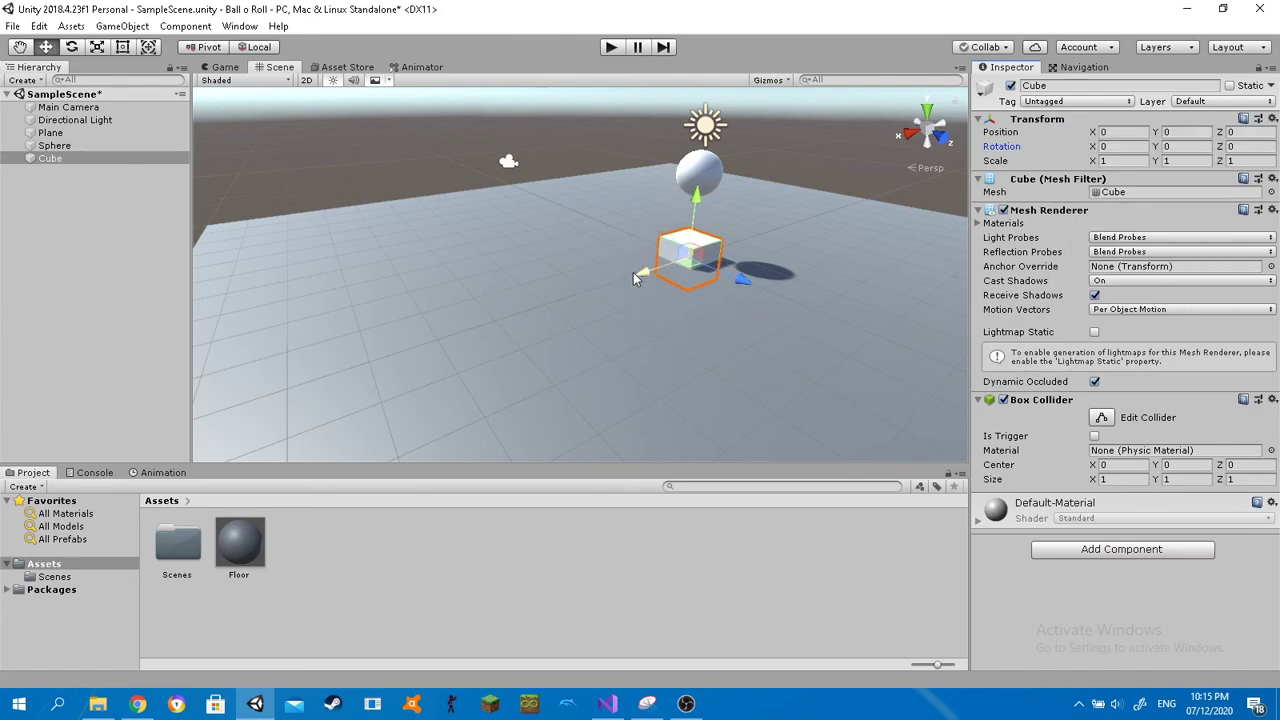
pyautogui.moveTo(633, 278); pyautogui.dragTo(619, 281)
pyautogui.moveTo(675, 212); pyautogui.dragTo(675, 188)
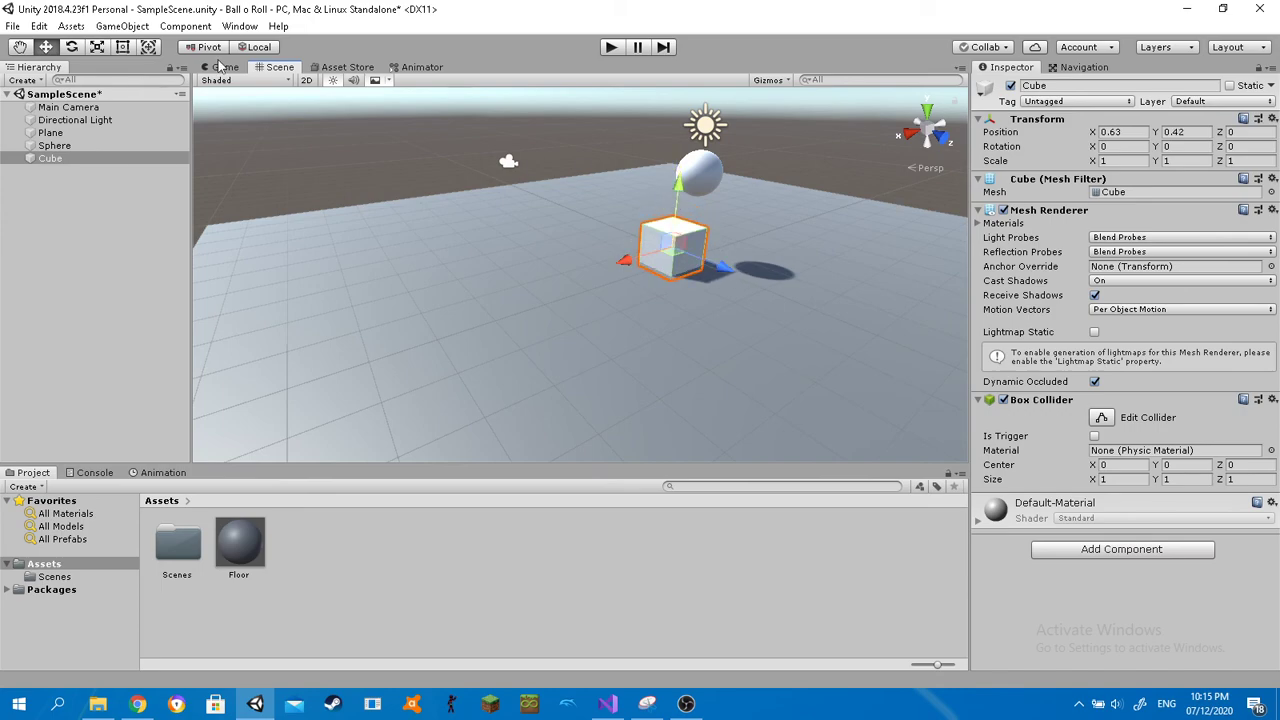
# Run the game briefly to test how the falling sphere collides with the cube.
pyautogui.click(224, 67)
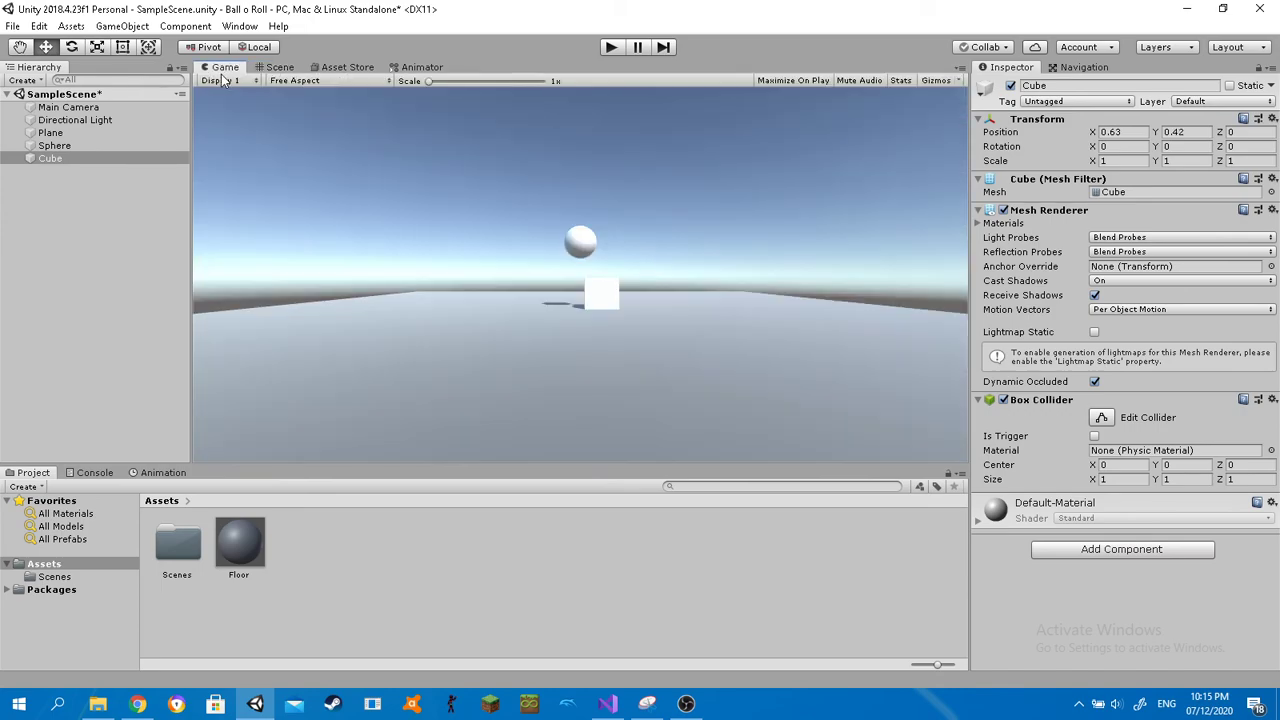
pyautogui.click(610, 48)
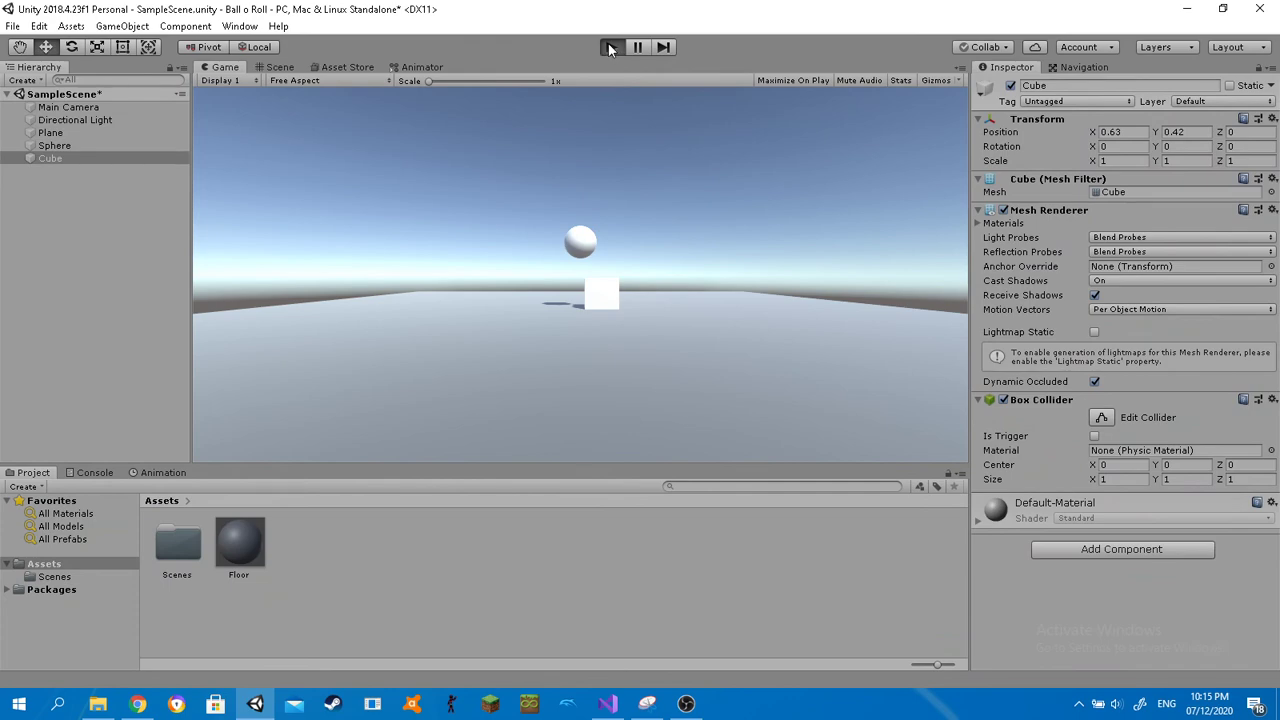
pyautogui.click(612, 48)
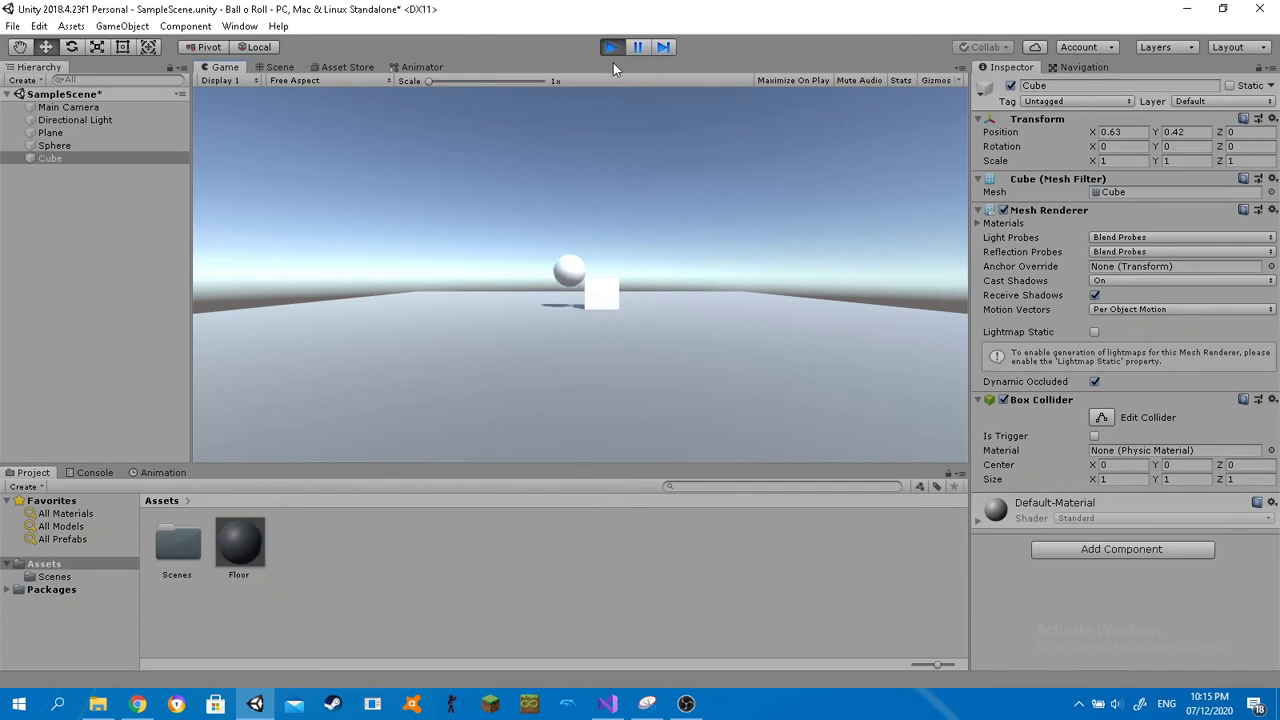
pyautogui.click(617, 50)
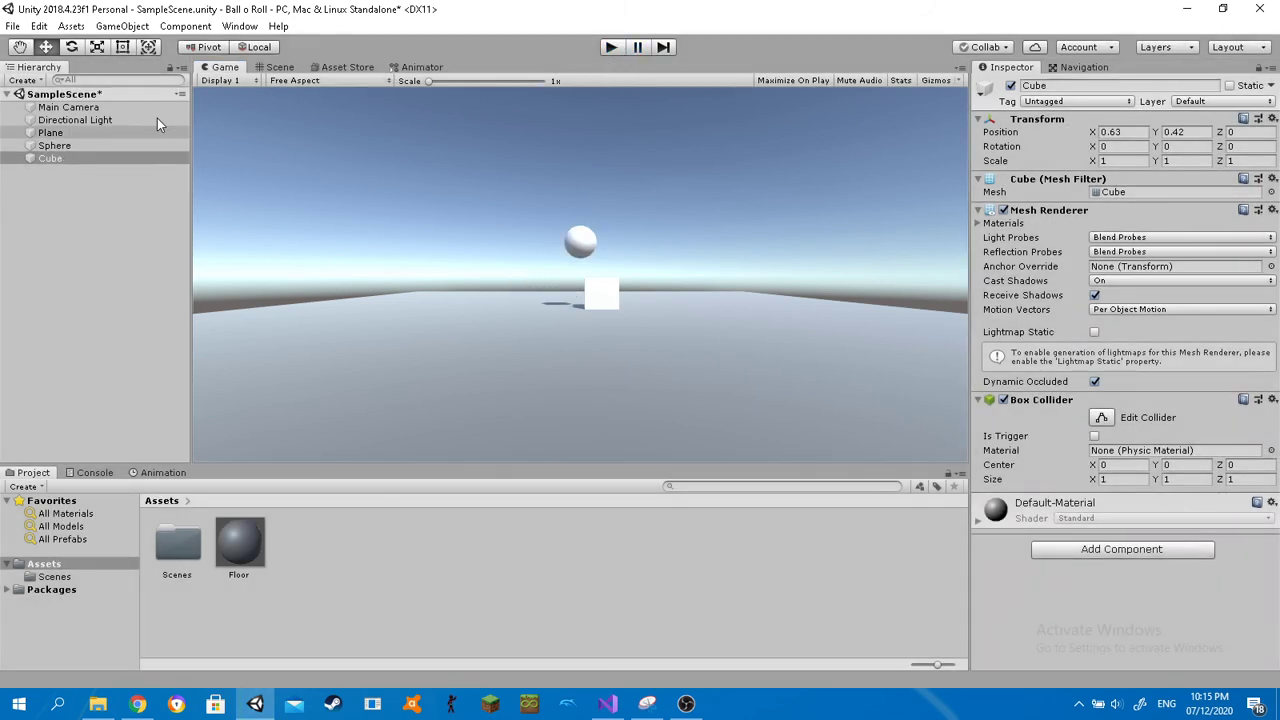
# Delete the cube from the scene and return to the Scene view.
pyautogui.click(66, 158)
pyautogui.press('Delete')
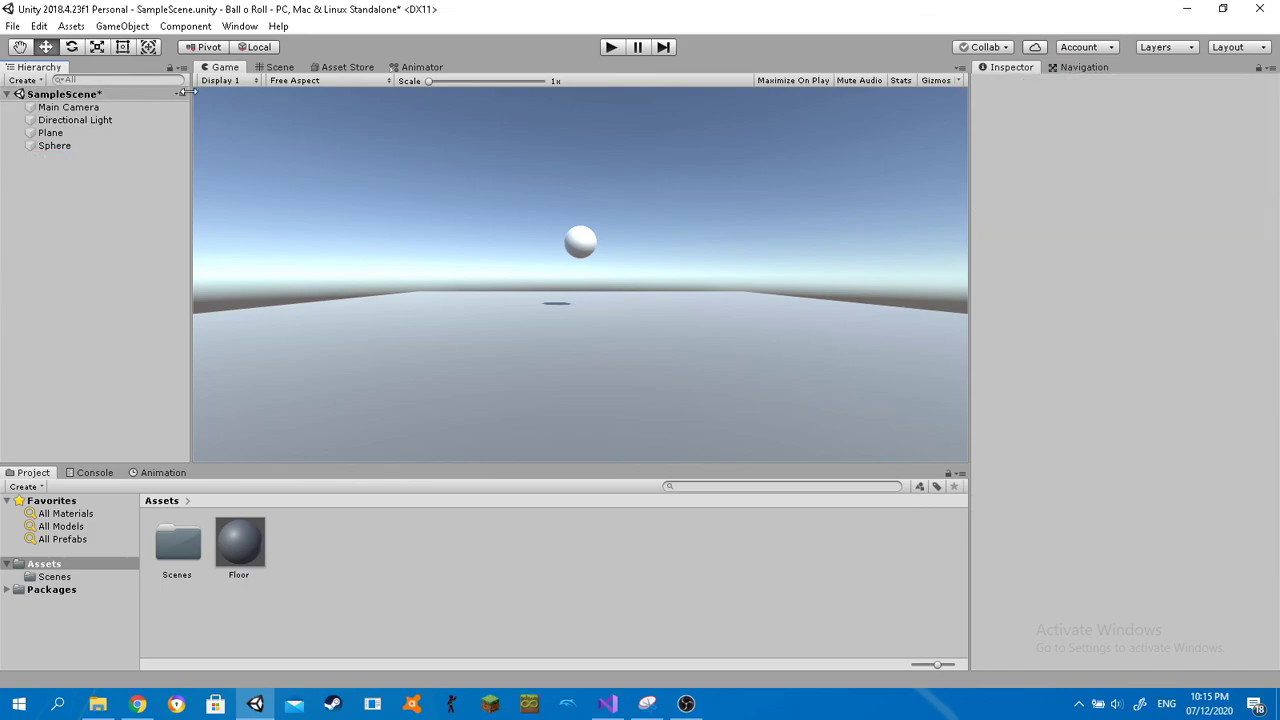
pyautogui.click(280, 67)
# Set the sphere's Y position to 0.5 and collapse its Mesh Renderer component.
pyautogui.scroll(-2, 569, 299)
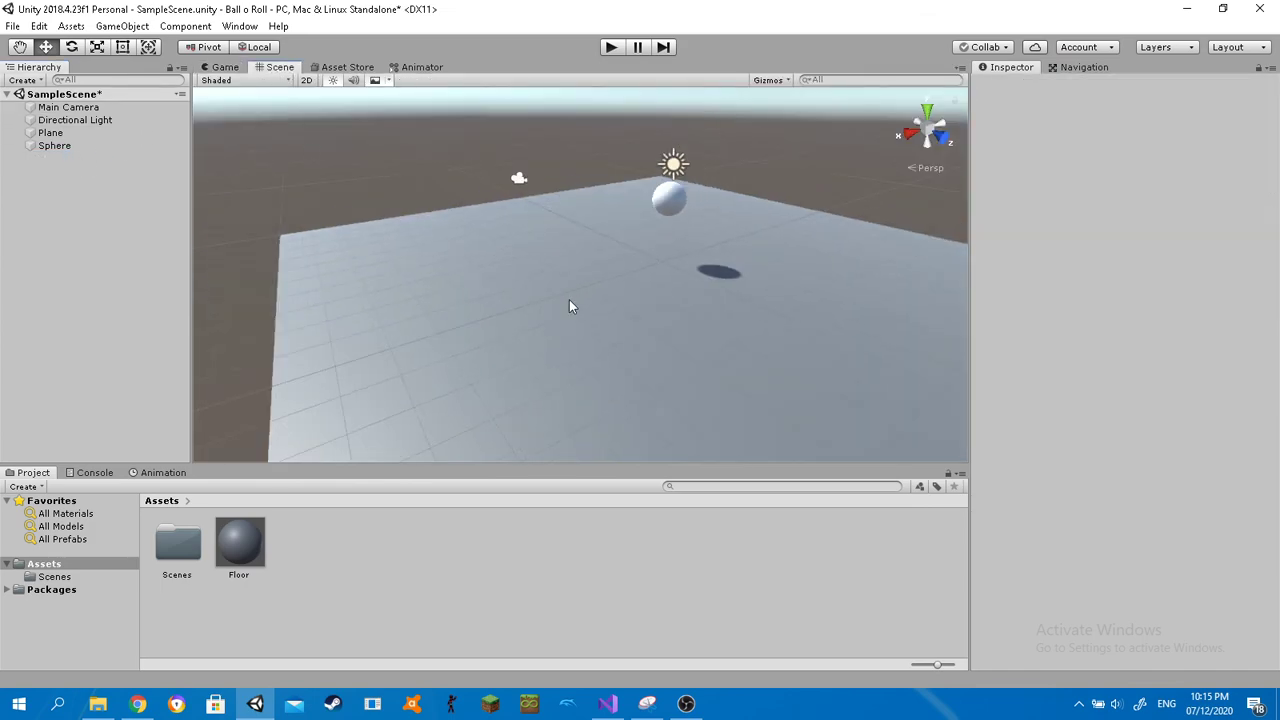
pyautogui.click(671, 204)
pyautogui.click(1170, 132)
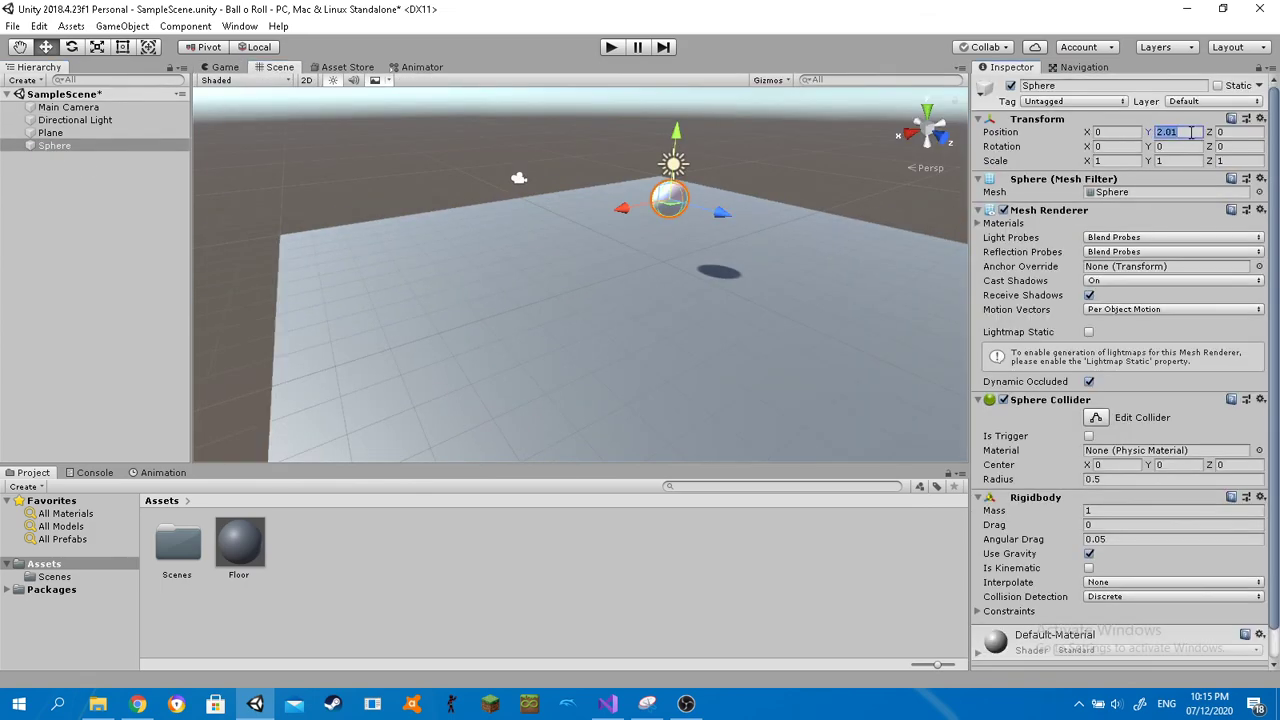
pyautogui.write('0.5')
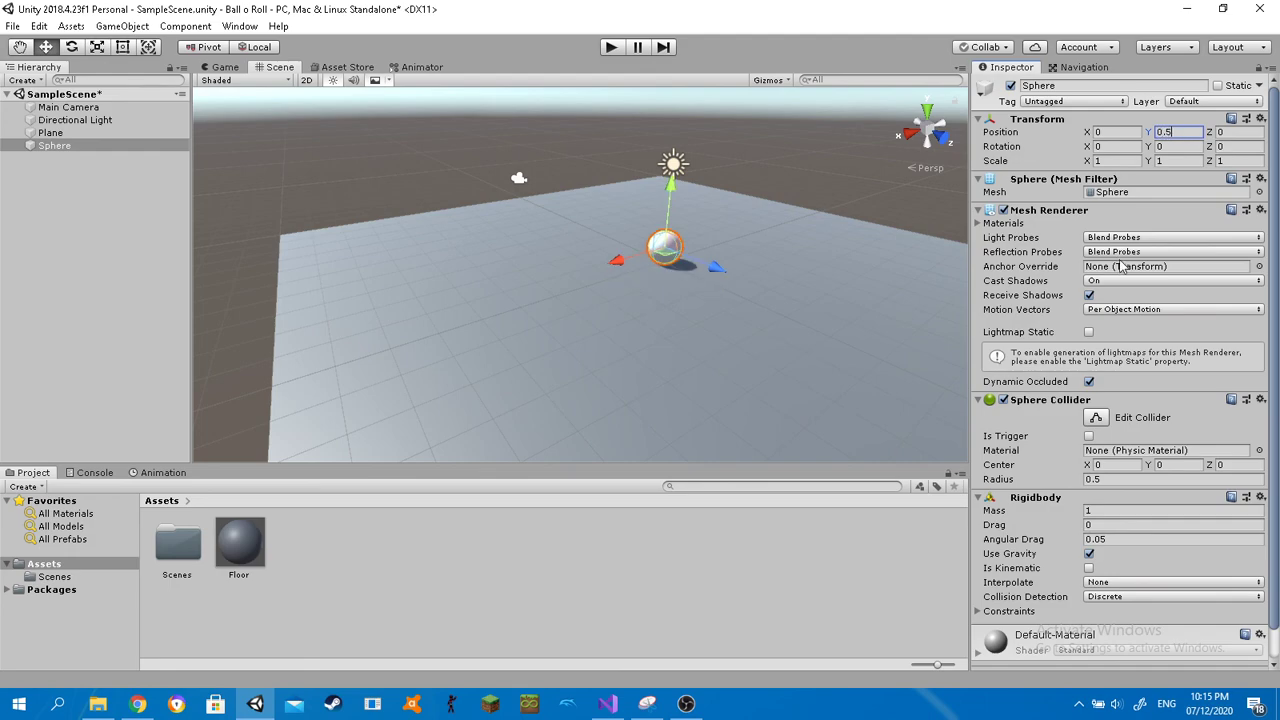
pyautogui.click(1102, 212)
pyautogui.scroll(-2, 542, 326)
pyautogui.scroll(3, 542, 326)
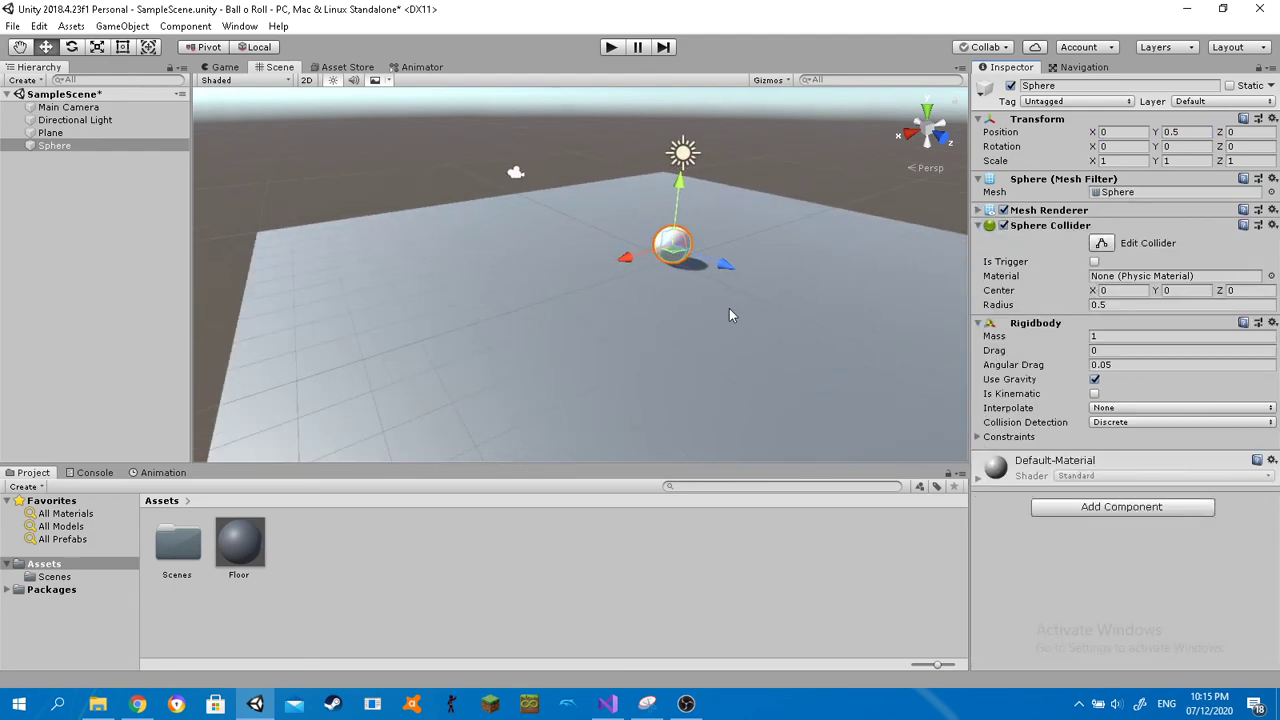